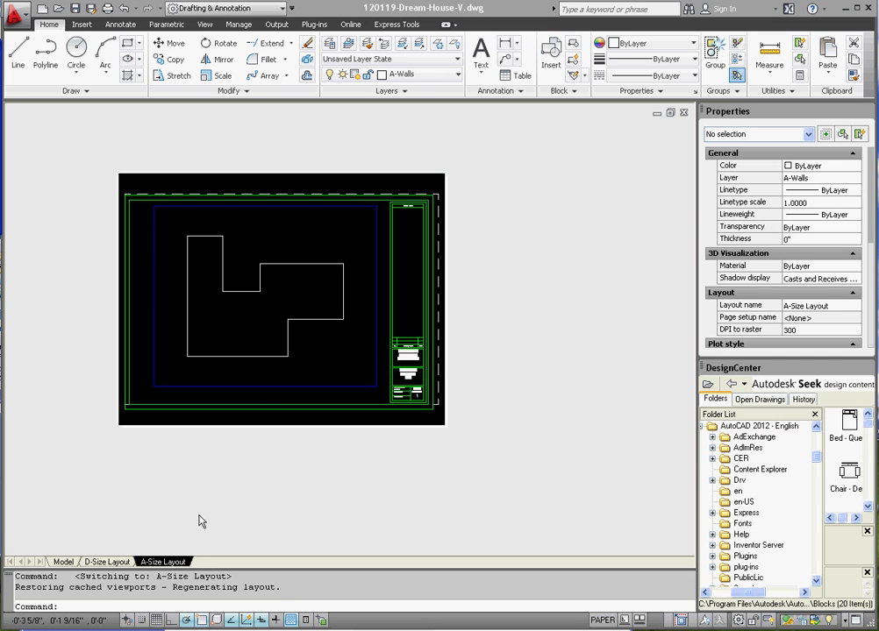
# Give the Standard dimension style an overall scale of 192 and return to the floor plan.
pyautogui.click(58, 562)
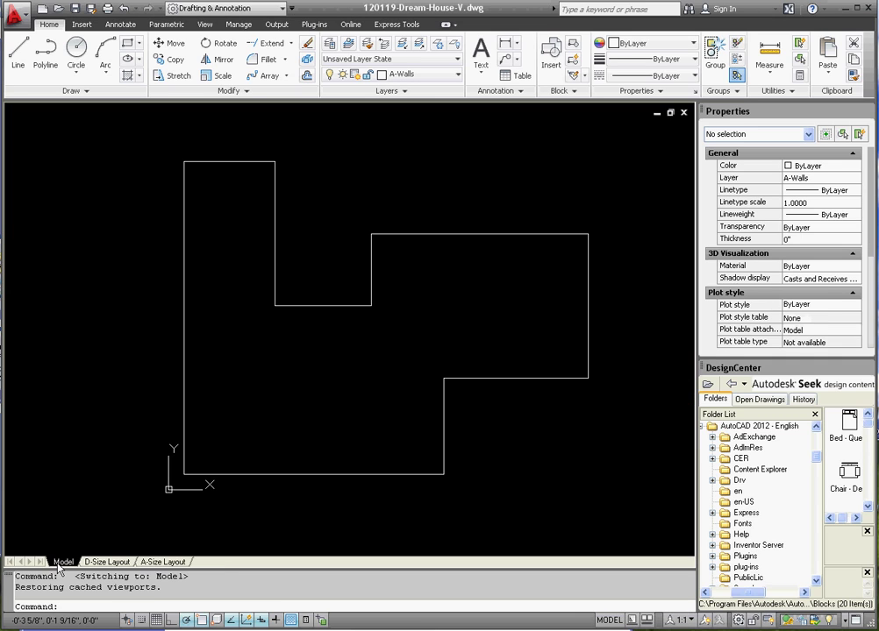
pyautogui.scroll(-2, 289, 186)
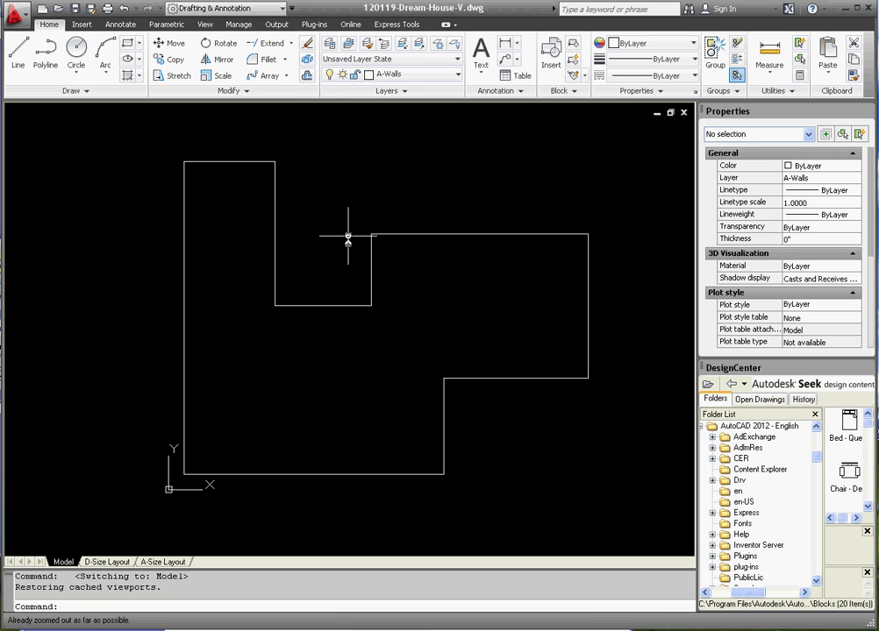
pyautogui.click(119, 25)
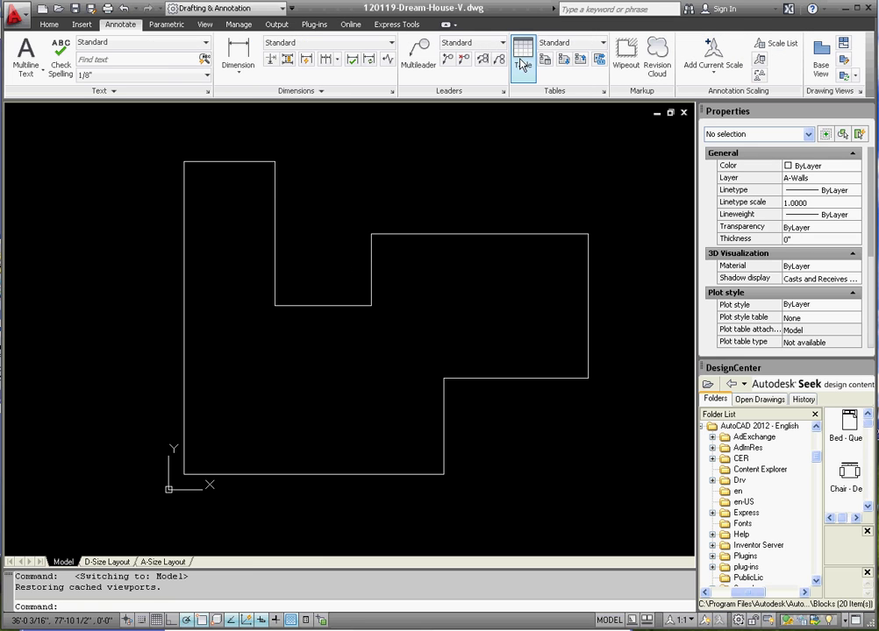
pyautogui.click(392, 92)
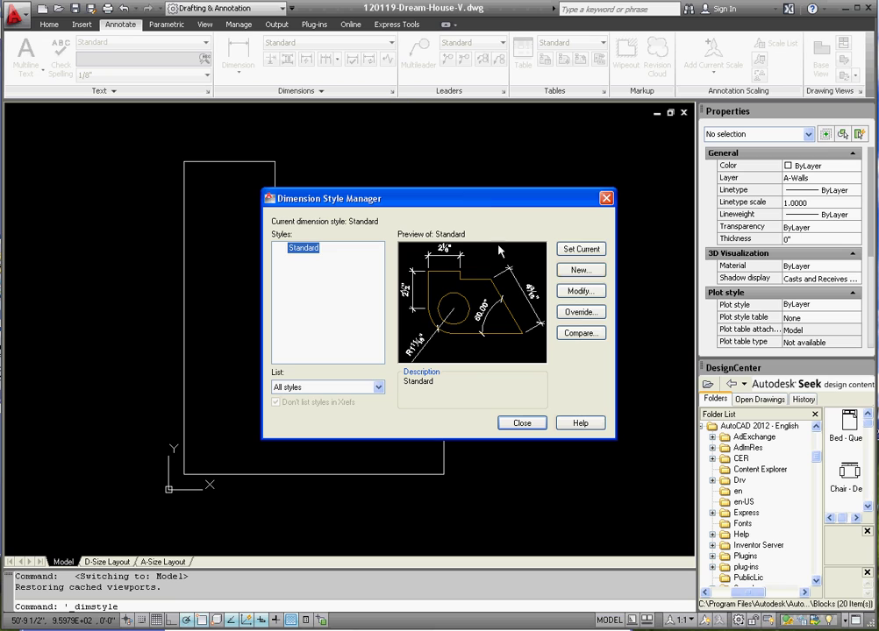
pyautogui.click(597, 291)
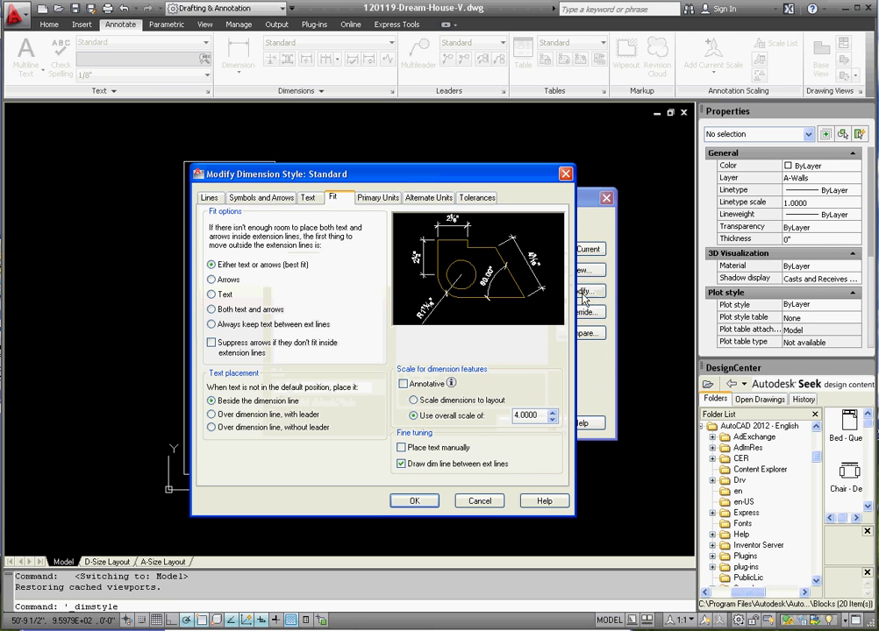
pyautogui.doubleClick(543, 416)
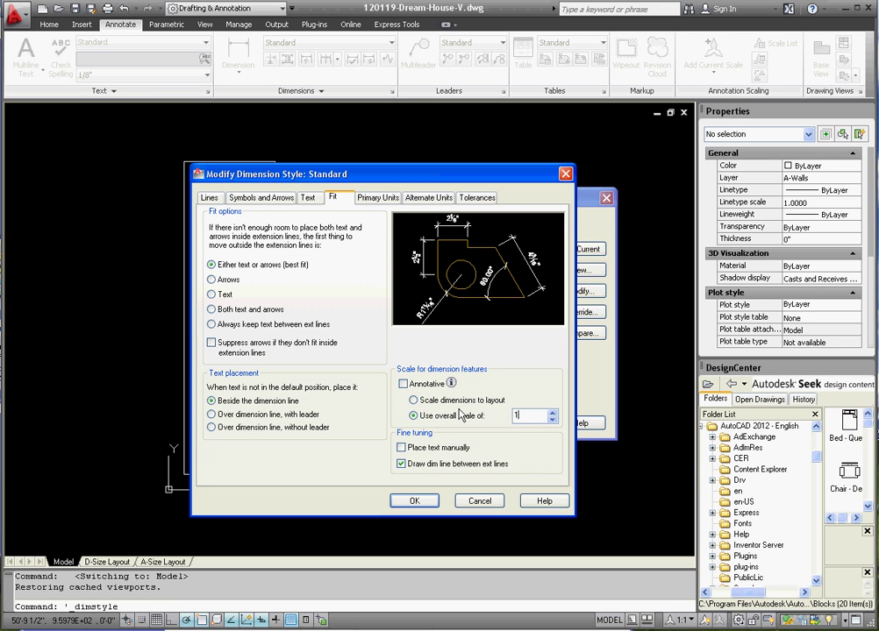
pyautogui.click(414, 501)
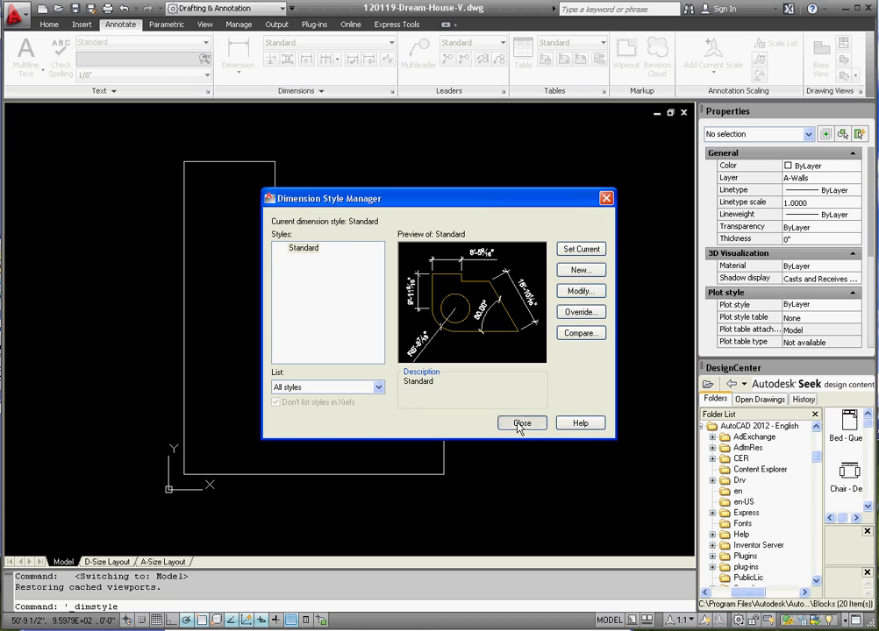
pyautogui.click(520, 422)
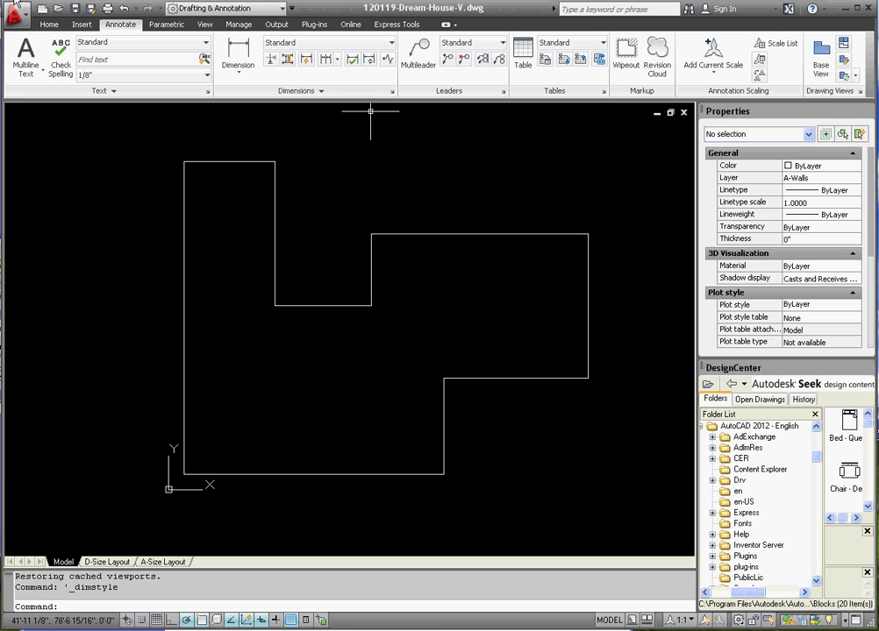
# Make Dimension the current layer and dimension the 54'-0" bottom wall and 20'-0" right wall.
pyautogui.click(43, 24)
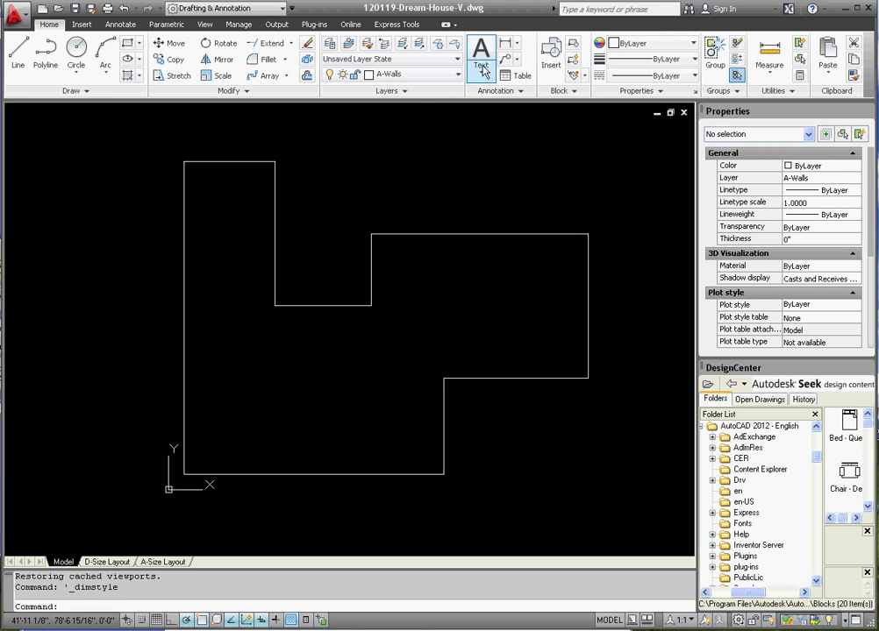
pyautogui.click(419, 76)
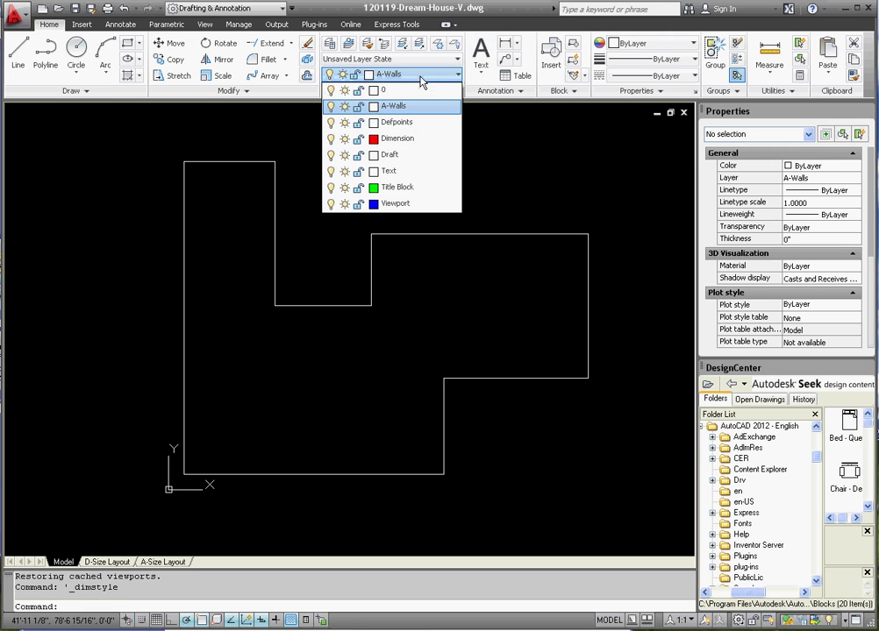
pyautogui.click(405, 141)
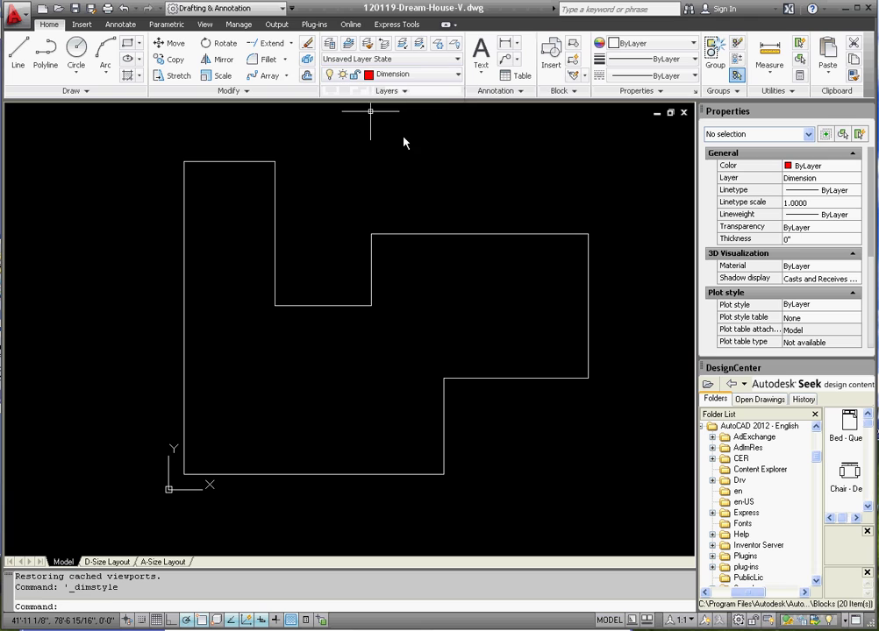
pyautogui.click(505, 48)
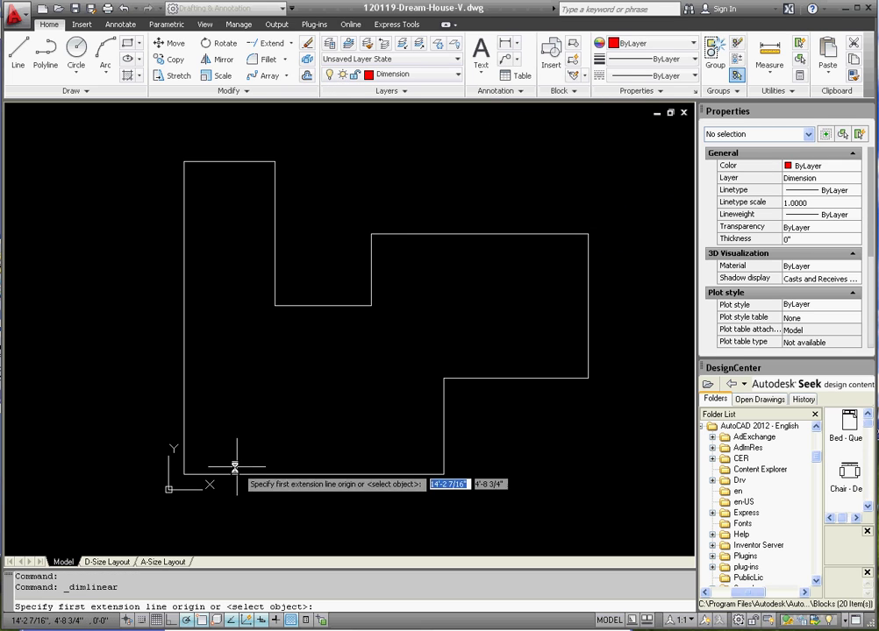
pyautogui.click(184, 475)
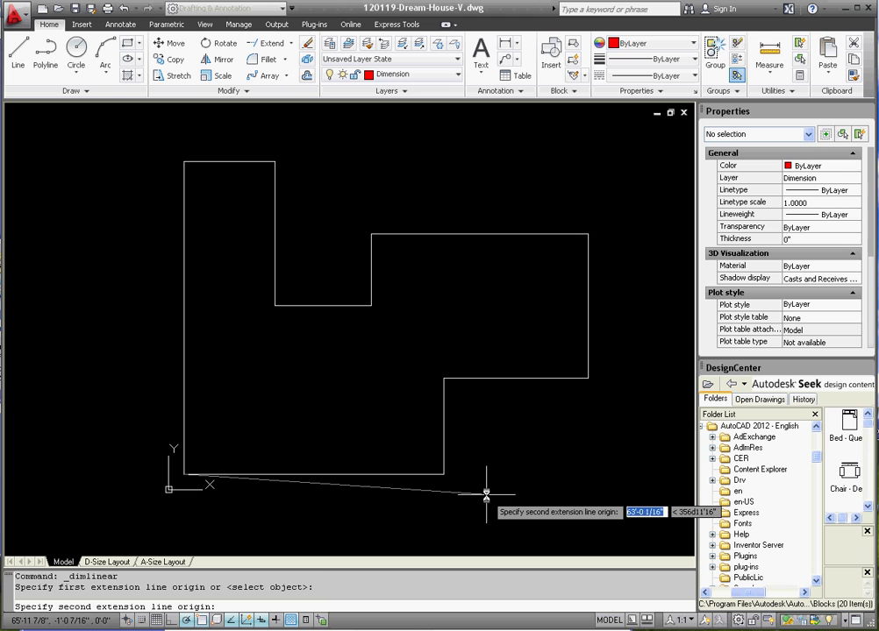
pyautogui.click(444, 475)
pyautogui.click(411, 494)
pyautogui.press('Return')
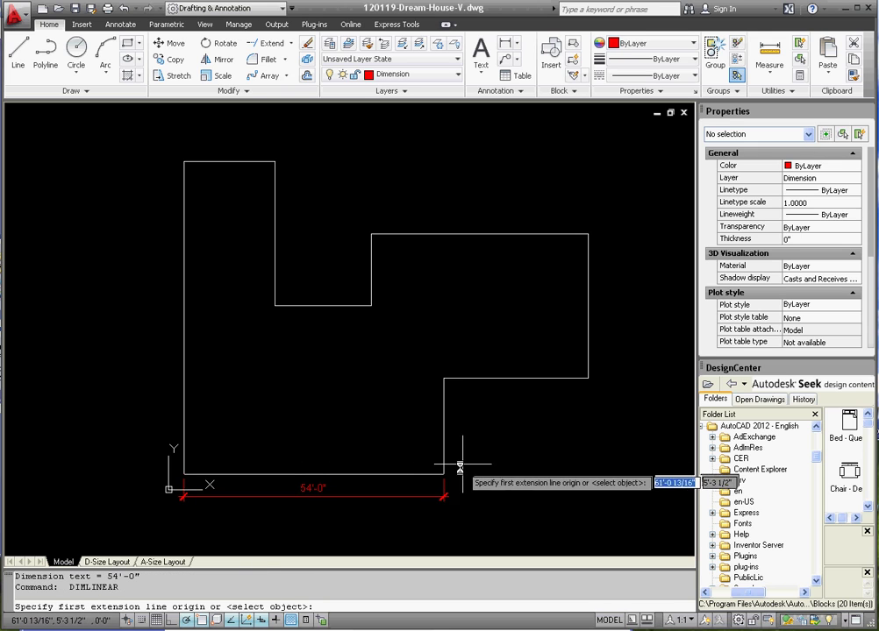
pyautogui.click(445, 475)
pyautogui.click(444, 378)
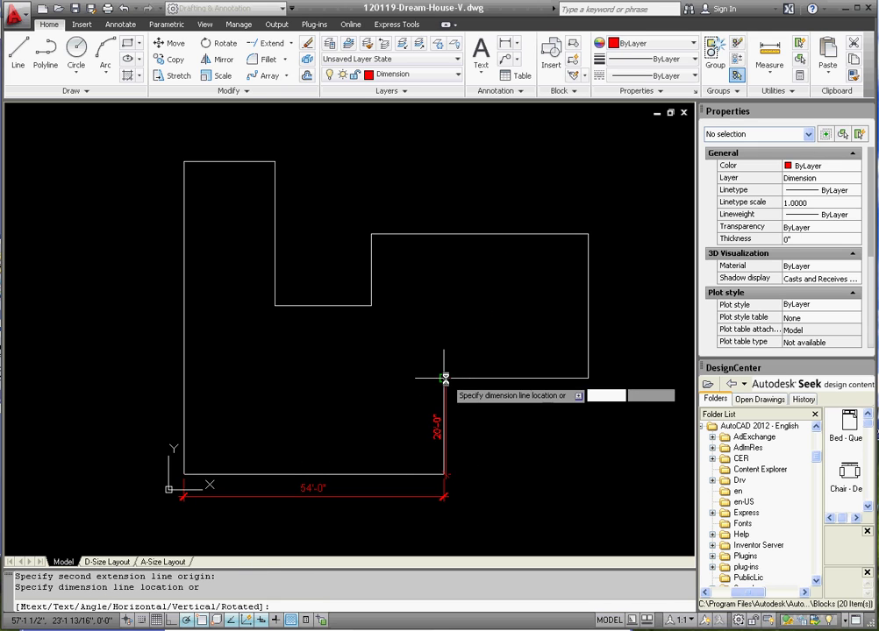
pyautogui.click(474, 416)
# Dimension the 30'-0" step wall, 30'-0" far right wall and 45'-0" upper wall.
pyautogui.press('Return')
pyautogui.click(444, 378)
pyautogui.click(587, 378)
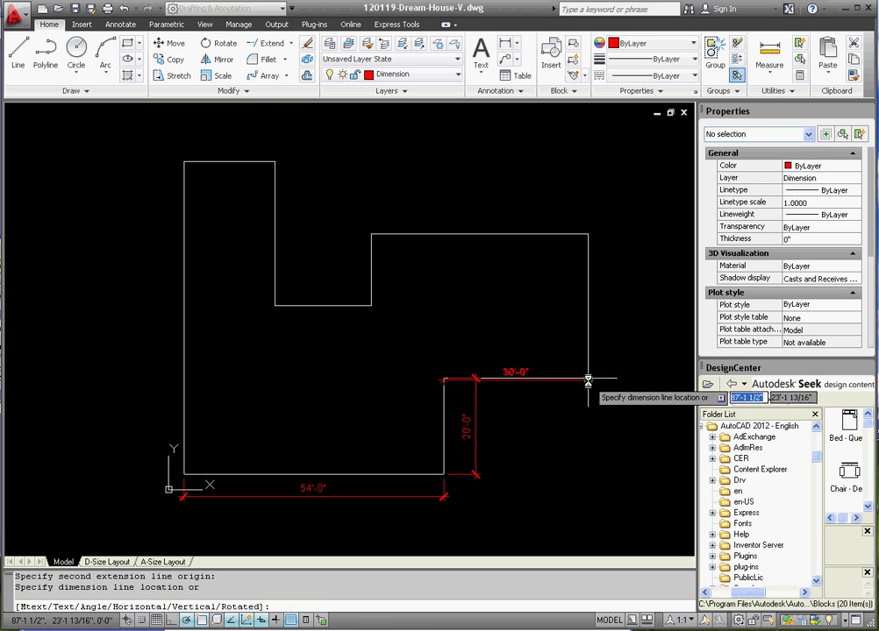
pyautogui.click(571, 401)
pyautogui.press('Return')
pyautogui.click(587, 378)
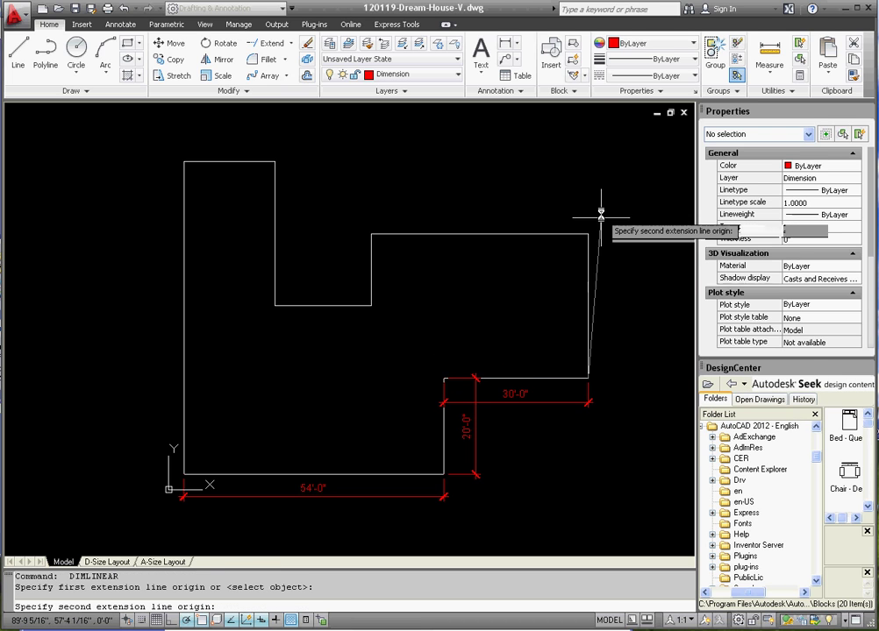
pyautogui.click(588, 234)
pyautogui.click(620, 238)
pyautogui.press('Return')
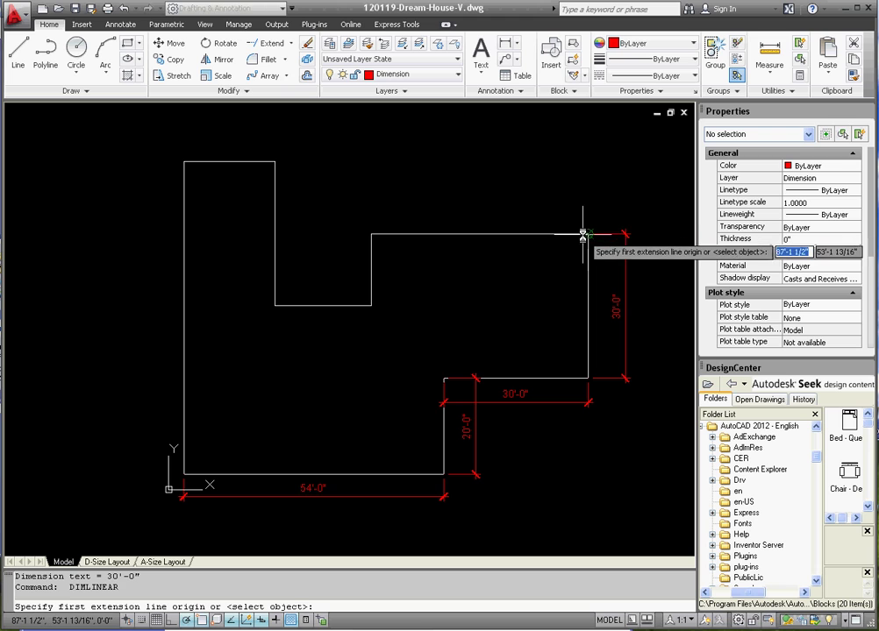
pyautogui.click(585, 233)
pyautogui.click(371, 233)
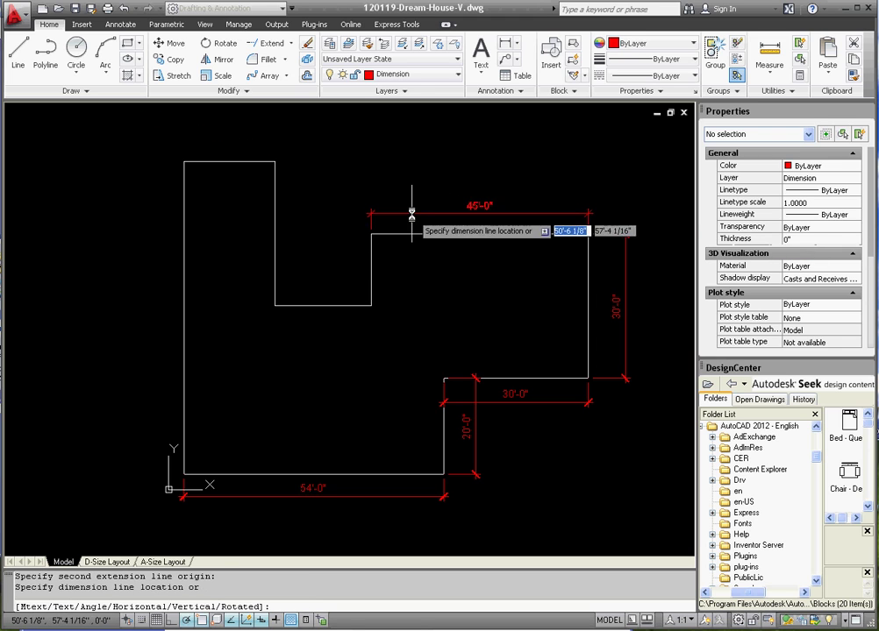
pyautogui.click(381, 215)
# Dimension the notch: 15'-0" right side, 20'-0" bottom and 30'-0" left wall.
pyautogui.press('Return')
pyautogui.click(369, 234)
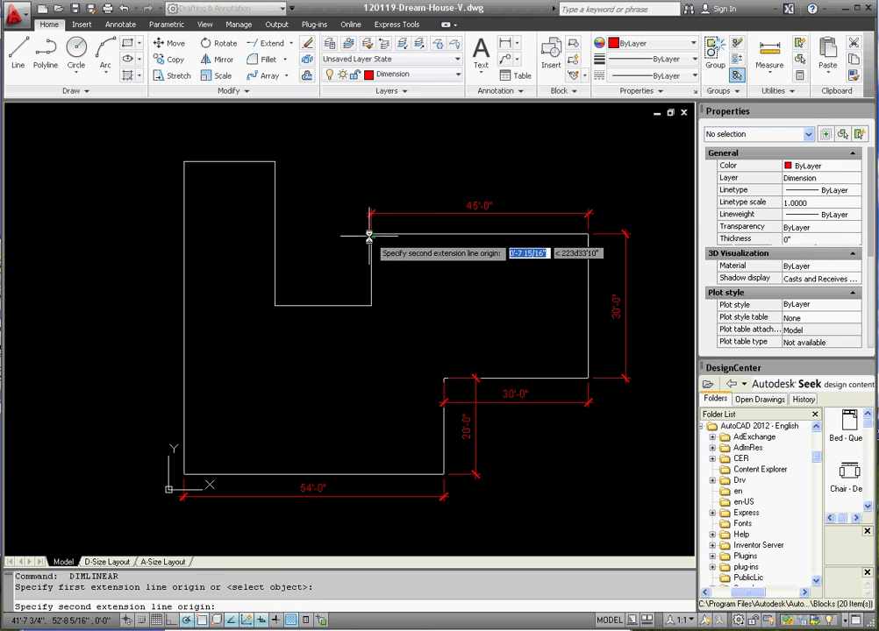
pyautogui.click(368, 304)
pyautogui.click(355, 294)
pyautogui.press('Return')
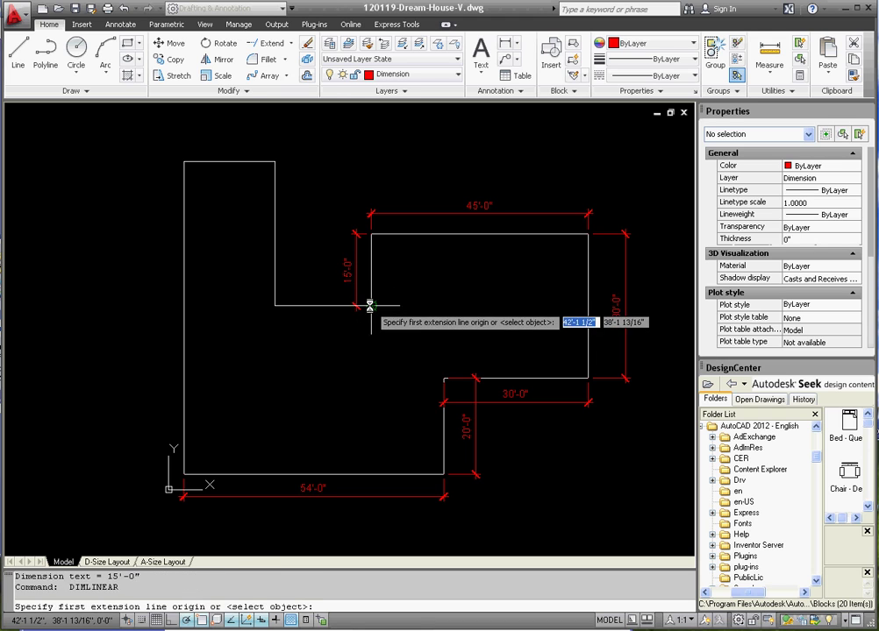
pyautogui.click(368, 304)
pyautogui.click(275, 304)
pyautogui.click(288, 277)
pyautogui.press('Return')
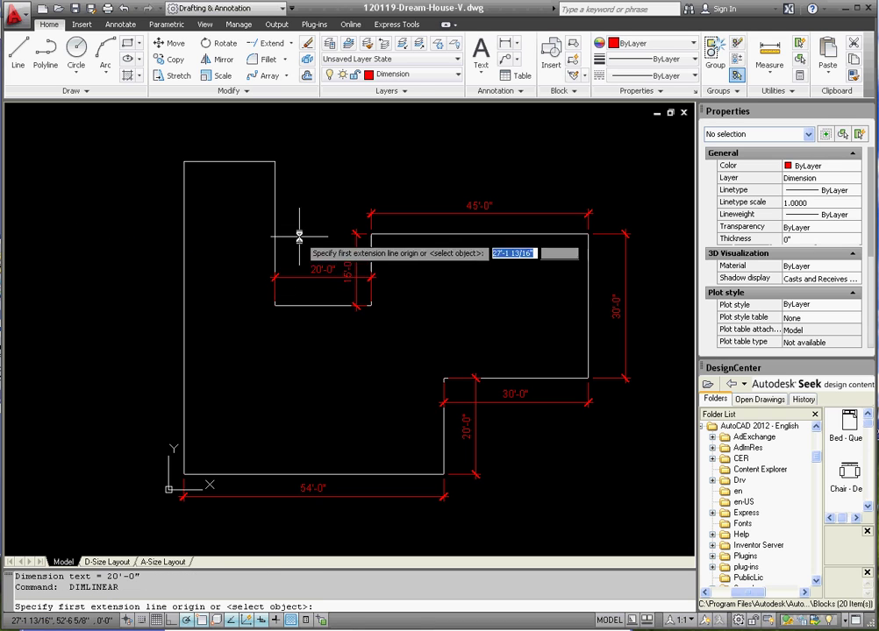
pyautogui.click(268, 169)
pyautogui.click(274, 304)
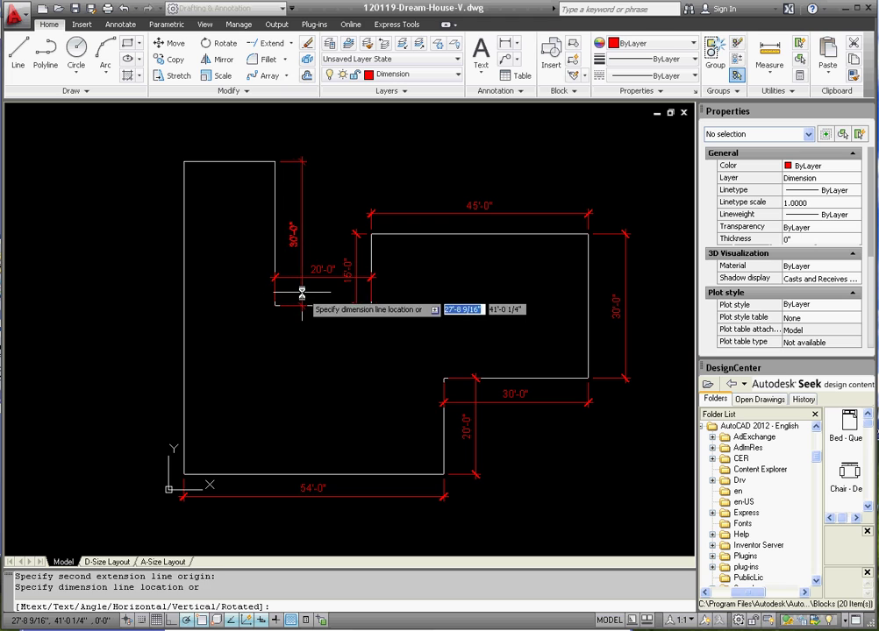
pyautogui.click(303, 290)
pyautogui.press('Return')
# Move the 15'-0" dimension text higher so it clears the 20'-0" dimension.
pyautogui.scroll(3, 324, 290)
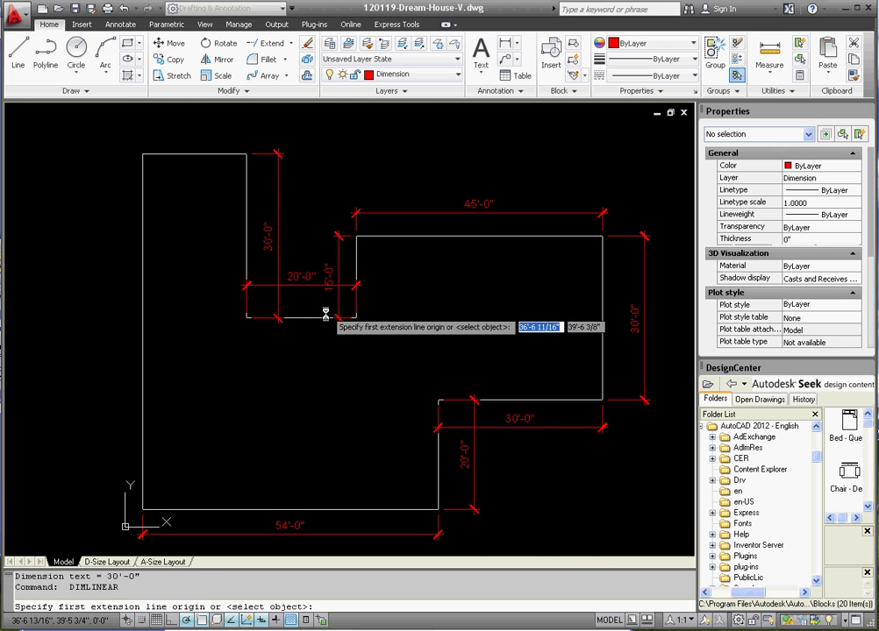
pyautogui.scroll(2, 264, 261)
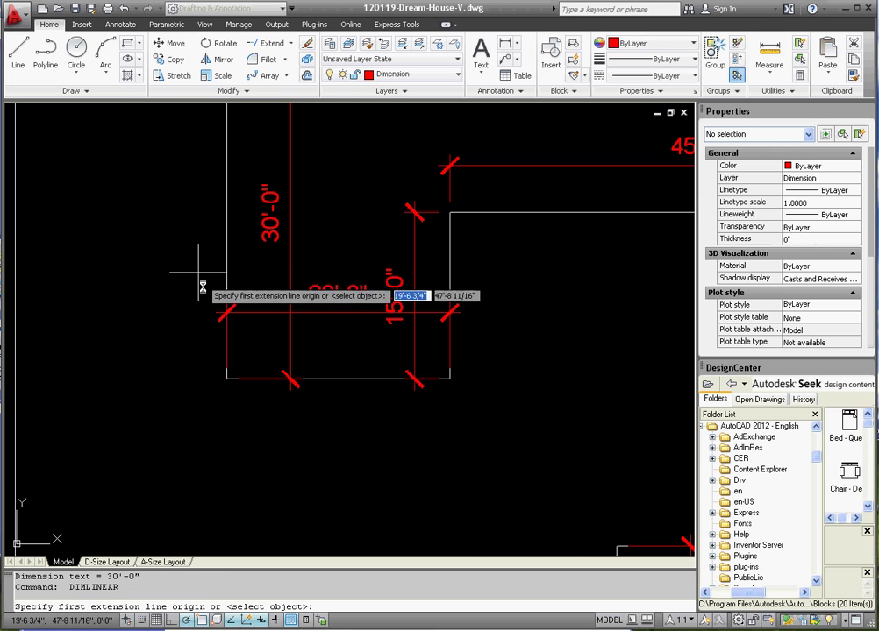
pyautogui.click(447, 276)
pyautogui.press('Escape')
pyautogui.press('Escape')
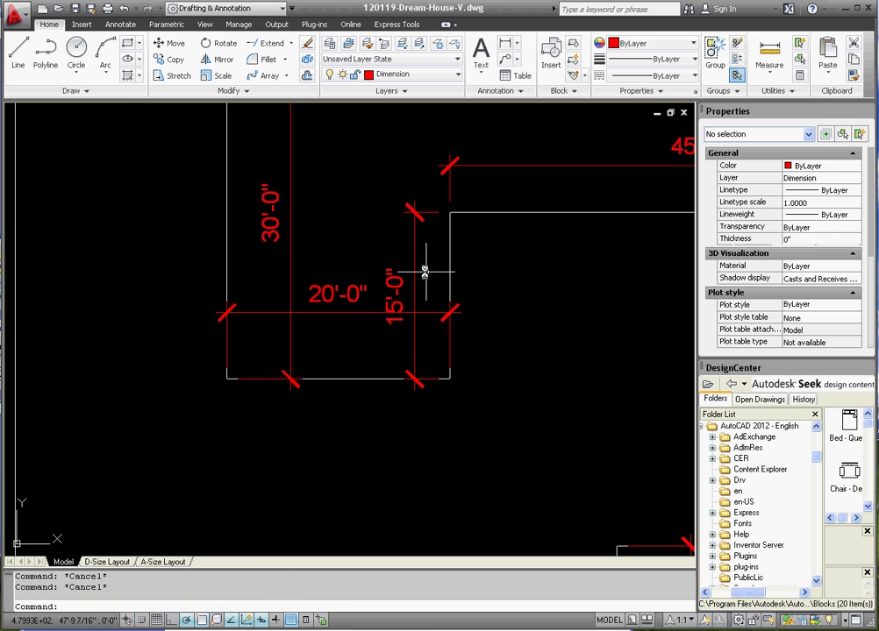
pyautogui.moveTo(428, 257); pyautogui.dragTo(411, 260)
pyautogui.click(394, 295)
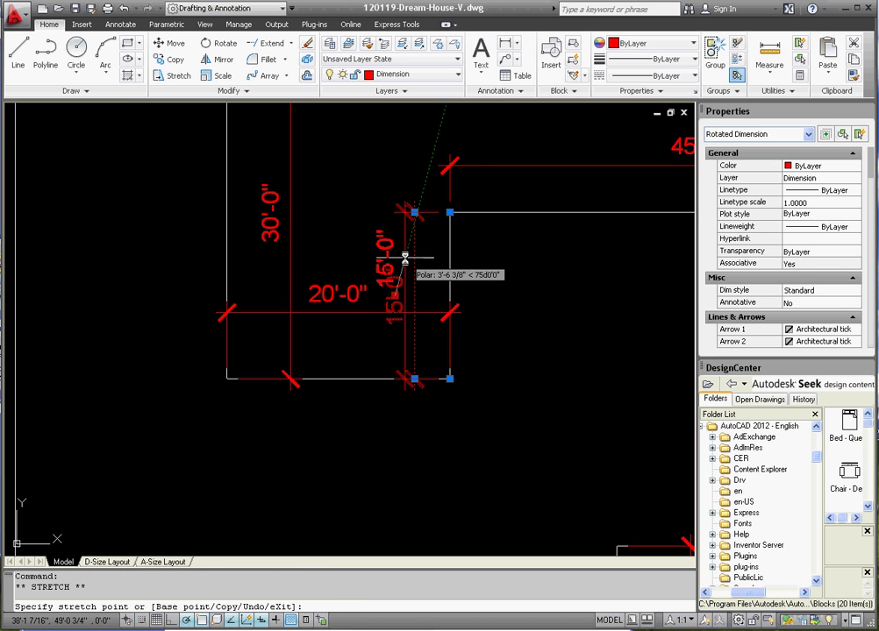
pyautogui.click(406, 259)
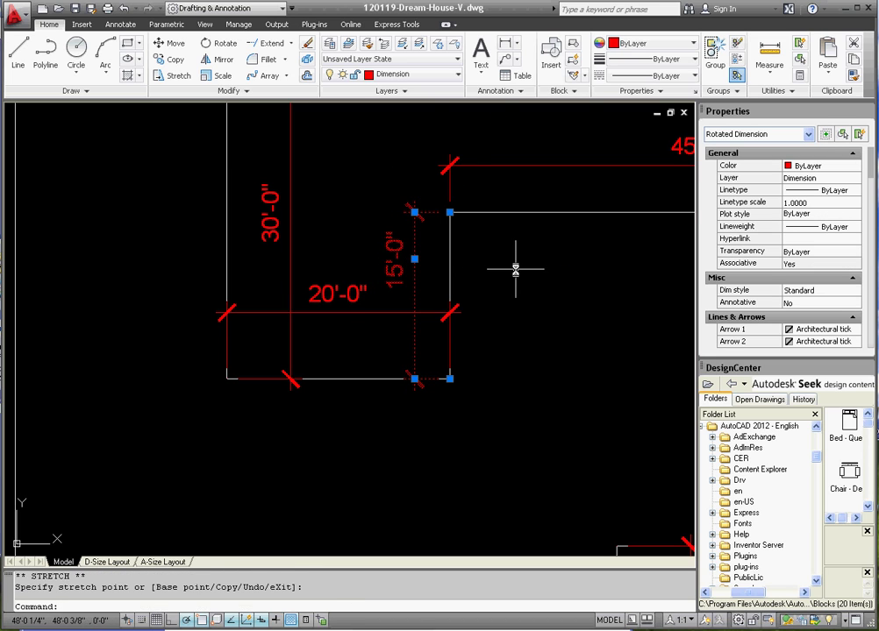
pyautogui.press('Escape')
pyautogui.press('Escape')
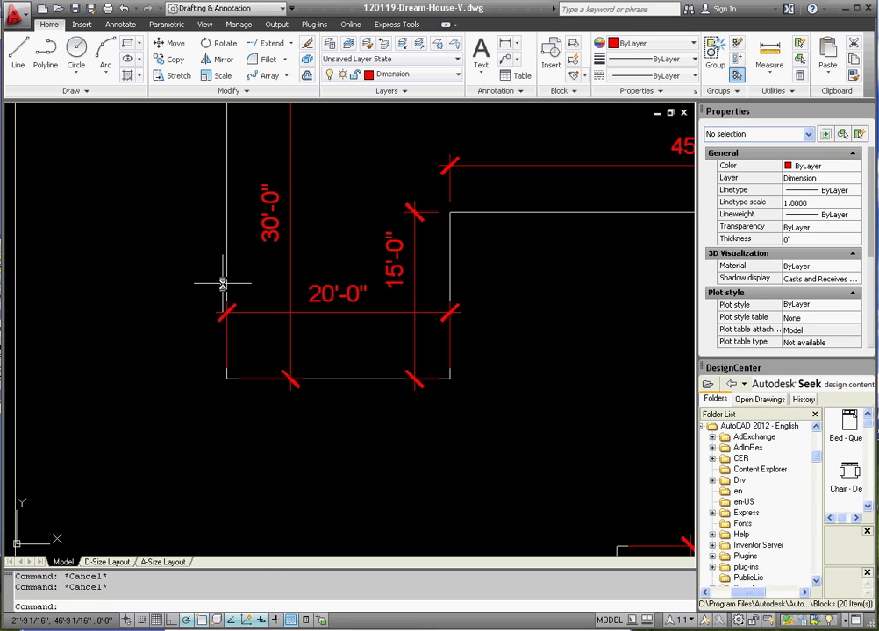
# Add a 19'-0" dimension across the top corners of the left wing.
pyautogui.scroll(-2, 268, 342)
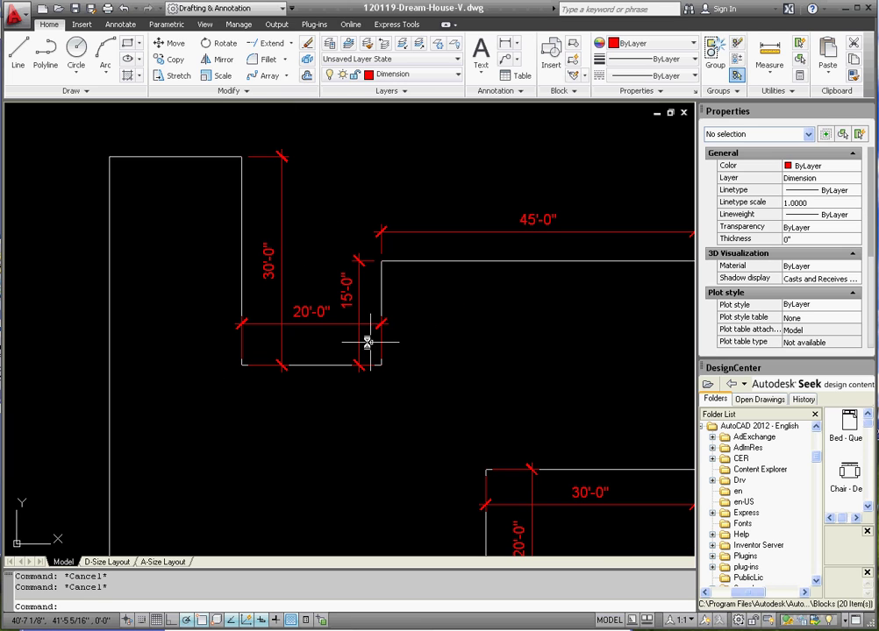
pyautogui.click(513, 44)
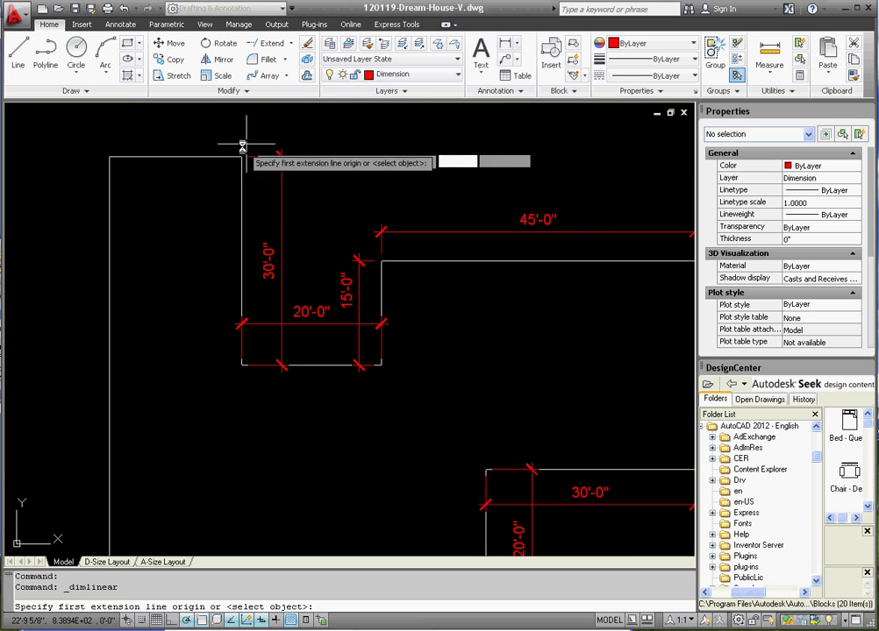
pyautogui.click(241, 157)
pyautogui.click(109, 157)
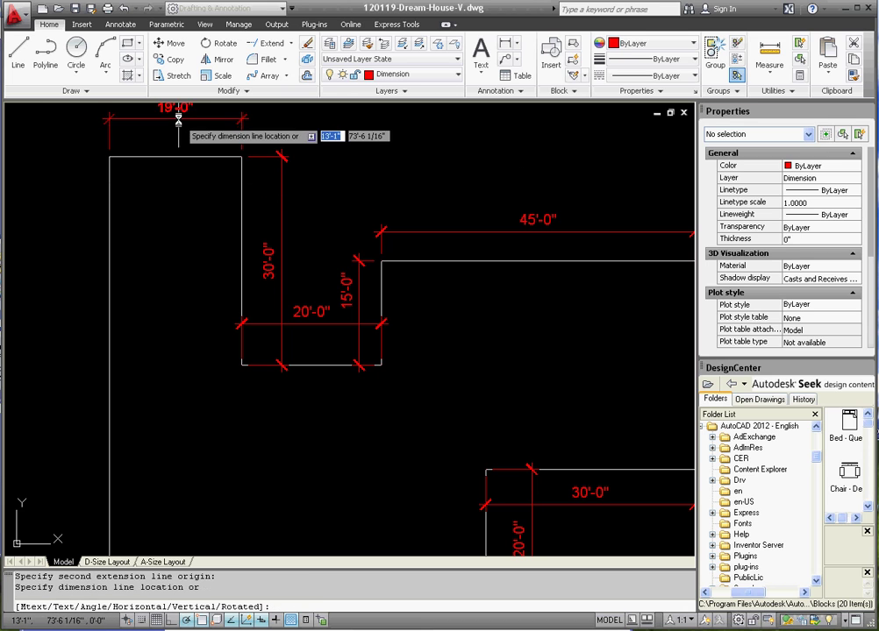
pyautogui.click(176, 124)
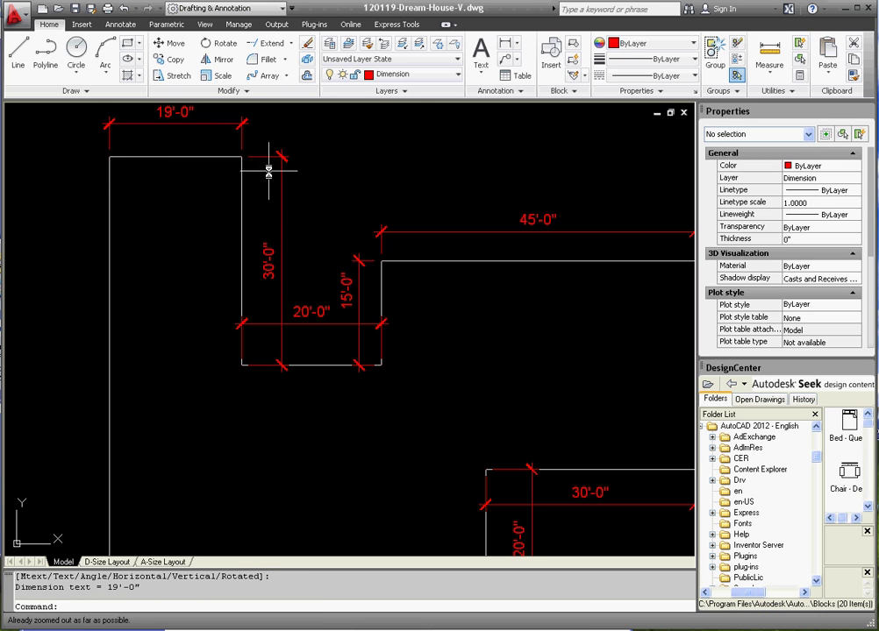
pyautogui.write('z')
pyautogui.press('Return')
pyautogui.write('e')
pyautogui.press('Return')
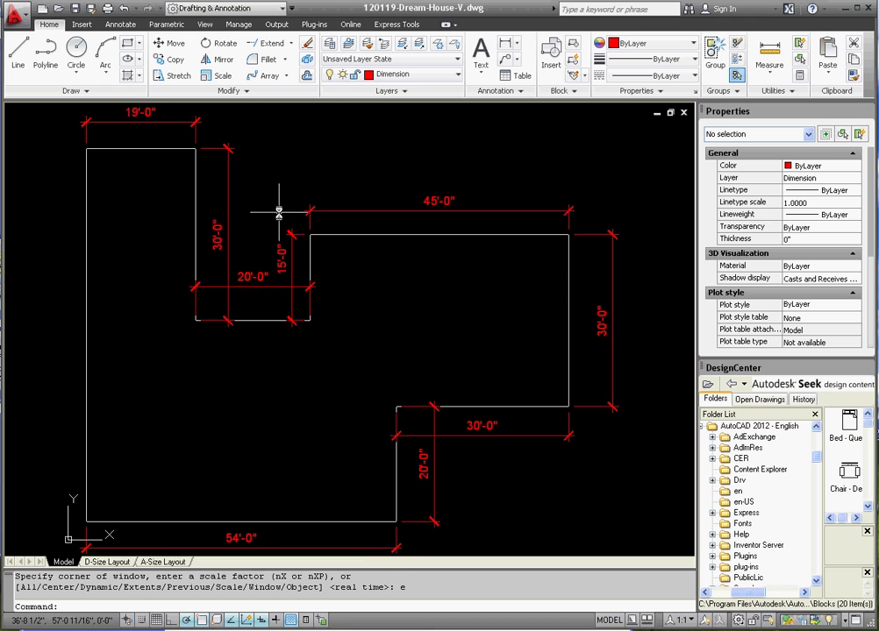
pyautogui.scroll(10, 267, 237)
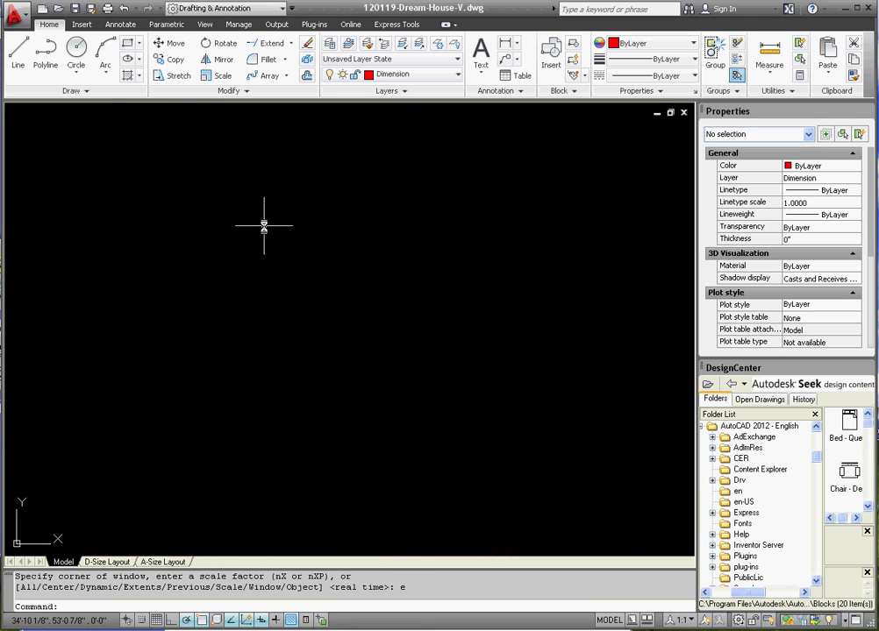
pyautogui.scroll(-8, 262, 227)
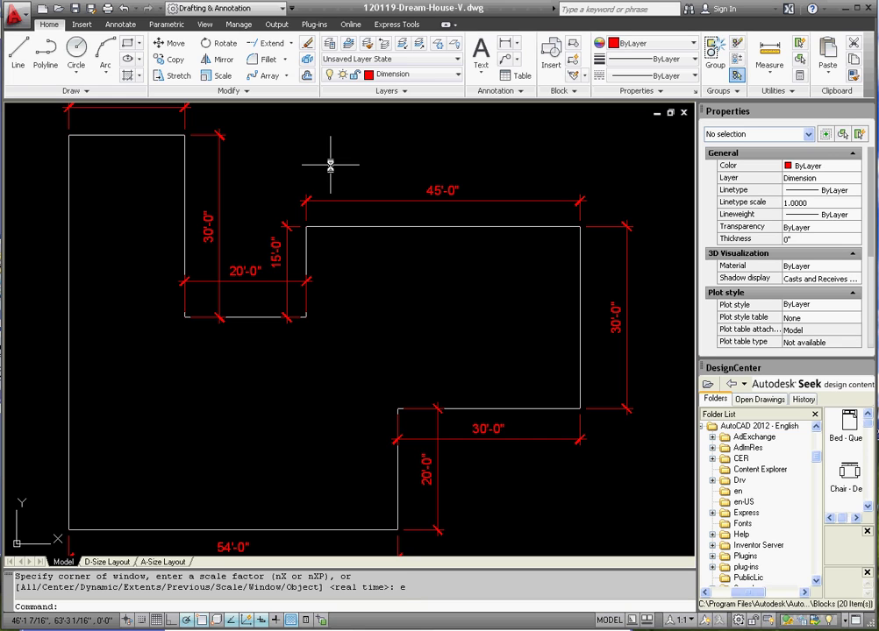
pyautogui.write('z')
pyautogui.press('Return')
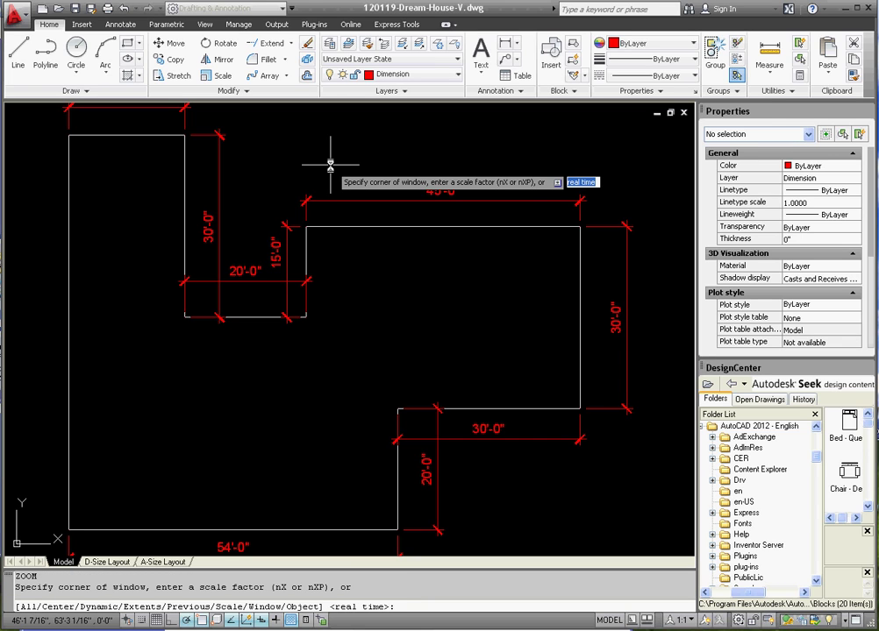
pyautogui.write('e')
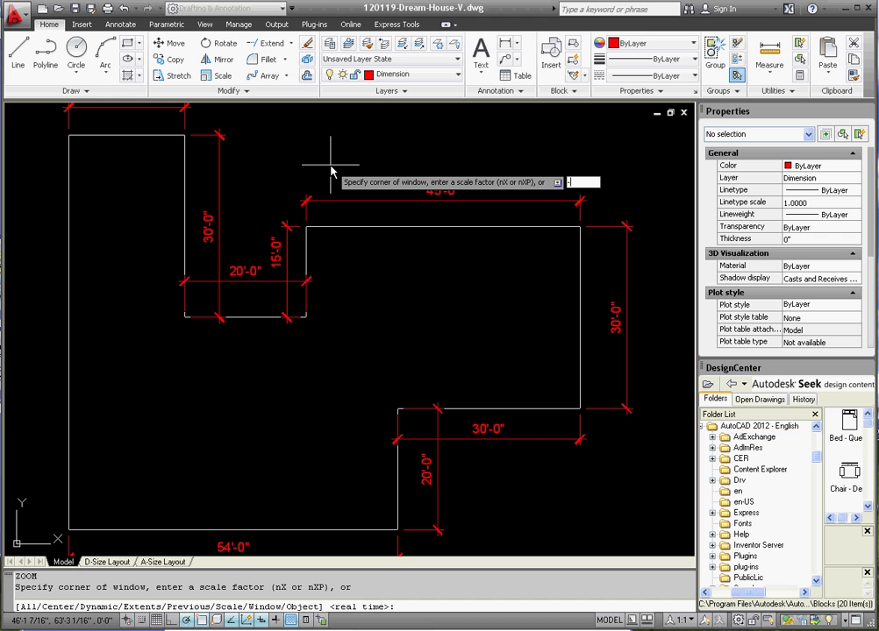
pyautogui.press('Return')
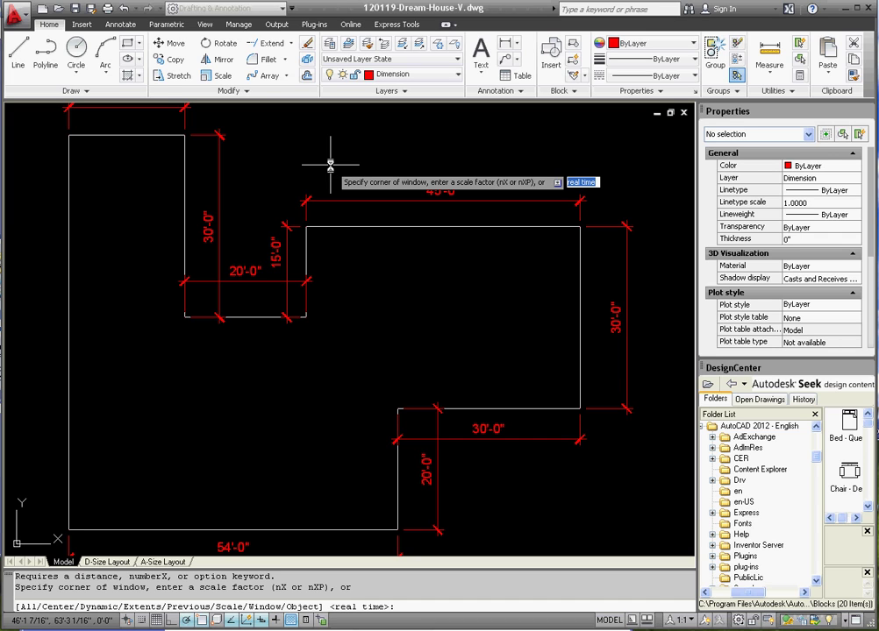
pyautogui.write('.1')
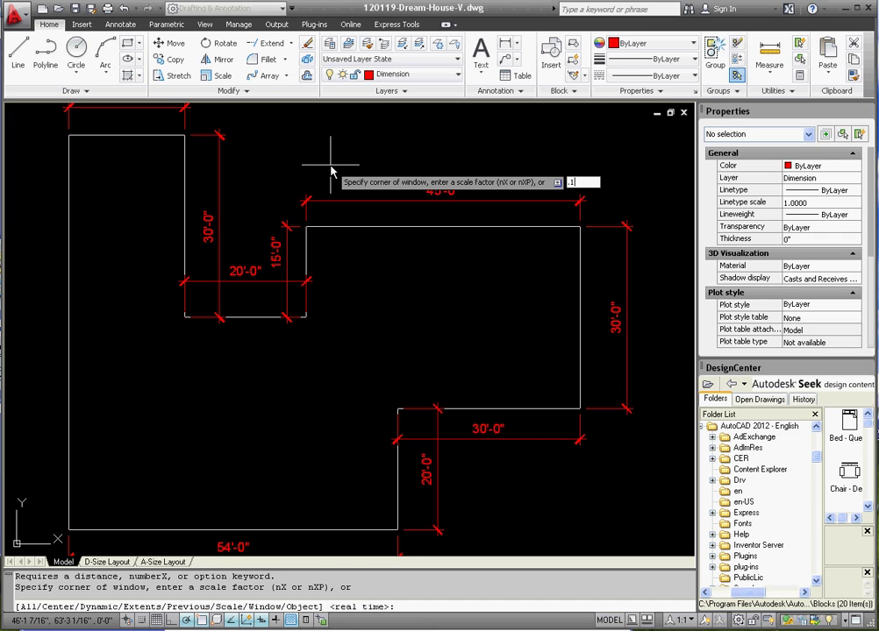
pyautogui.press('Return')
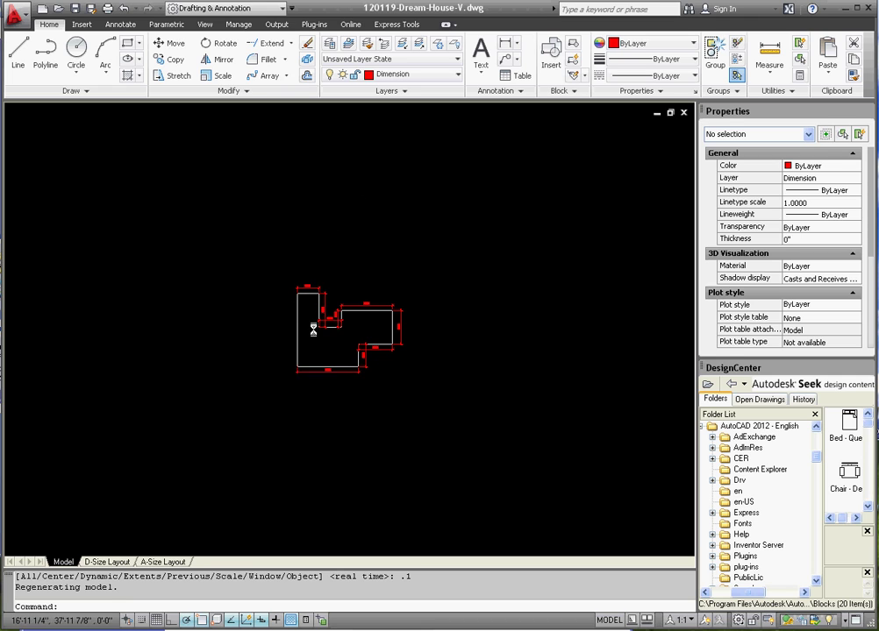
pyautogui.scroll(4, 305, 327)
pyautogui.scroll(-5, 305, 327)
pyautogui.scroll(5, 320, 343)
pyautogui.scroll(-1, 312, 338)
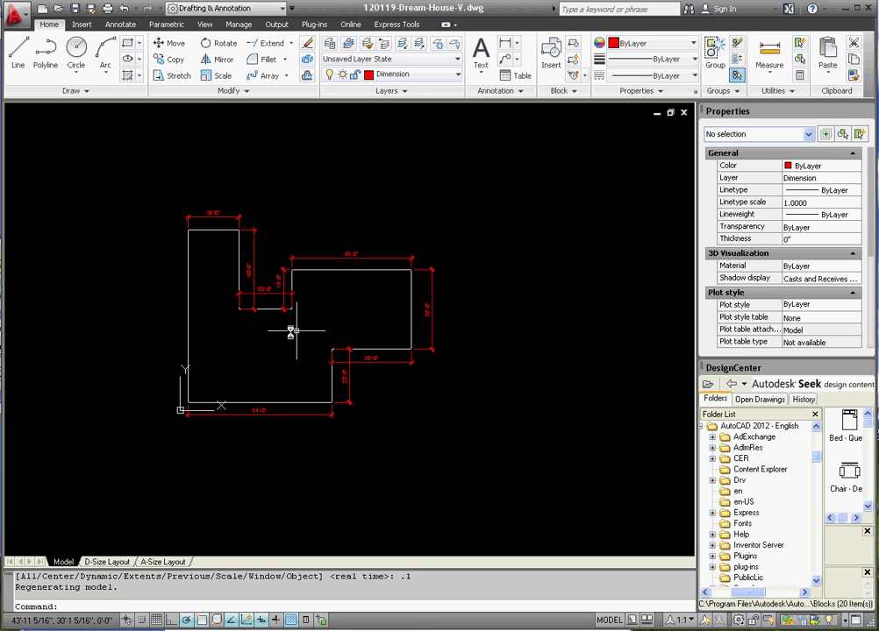
pyautogui.scroll(2, 291, 330)
pyautogui.scroll(1, 250, 338)
pyautogui.scroll(-2, 210, 320)
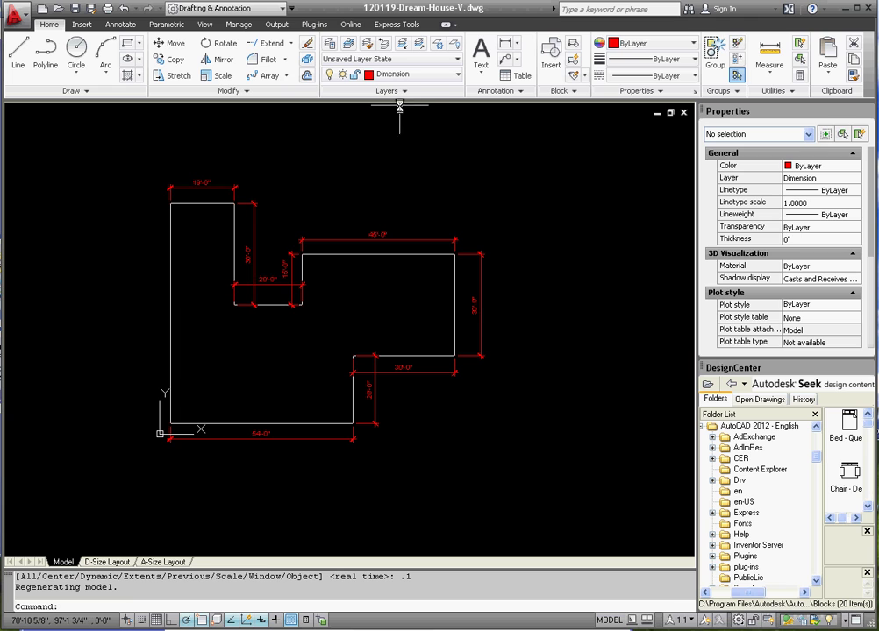
# Dimension the plan's full left side from top-left to bottom-left corner as 65'-0".
pyautogui.click(505, 43)
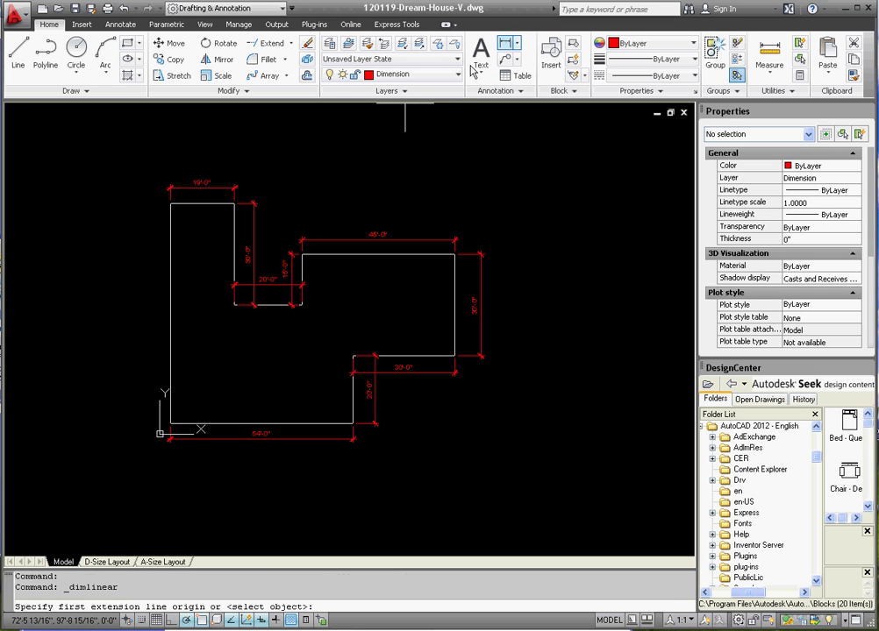
pyautogui.click(171, 202)
pyautogui.click(171, 423)
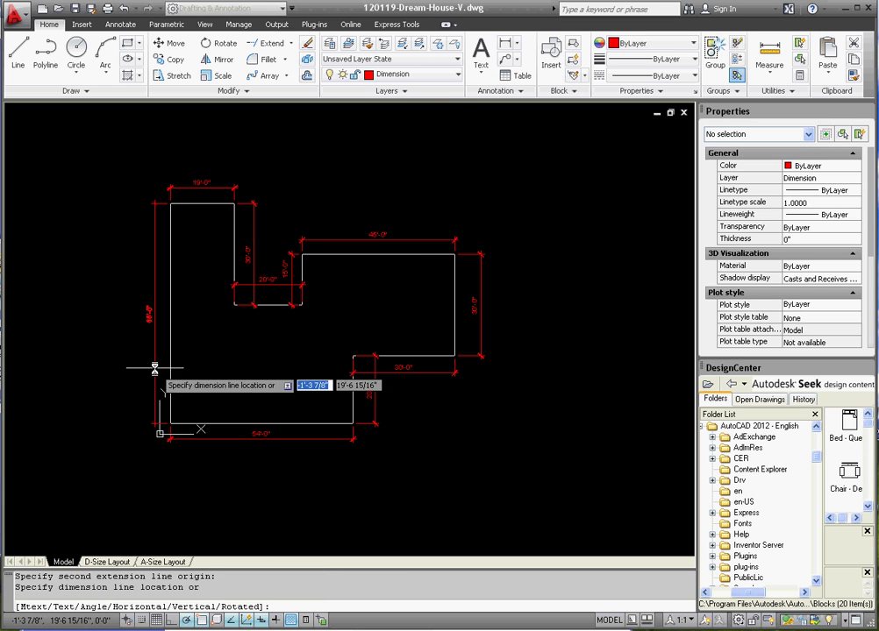
pyautogui.click(152, 369)
pyautogui.press('Escape')
pyautogui.press('Escape')
pyautogui.scroll(3, 202, 351)
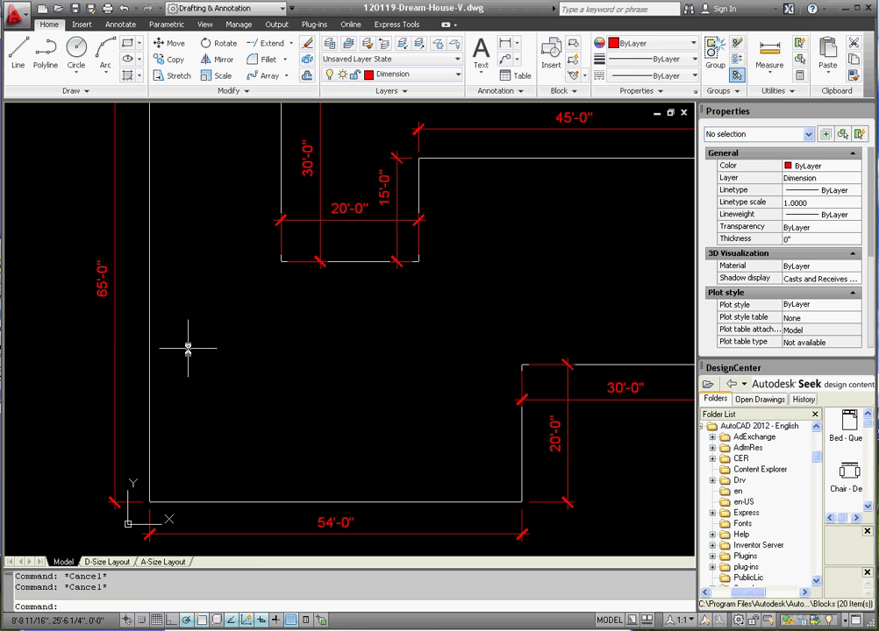
pyautogui.scroll(-2, 255, 396)
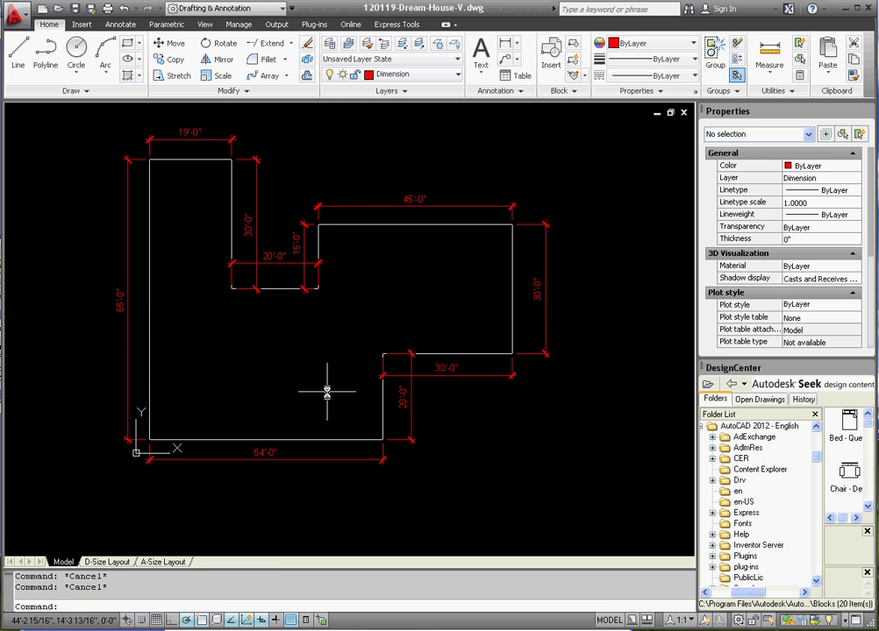
pyautogui.click(334, 438)
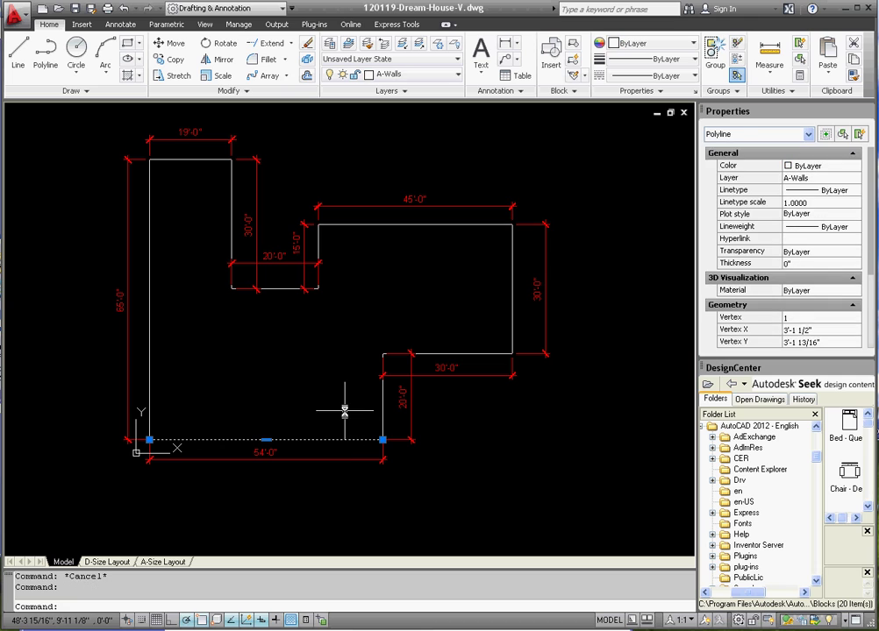
pyautogui.press('Escape')
pyautogui.click(383, 412)
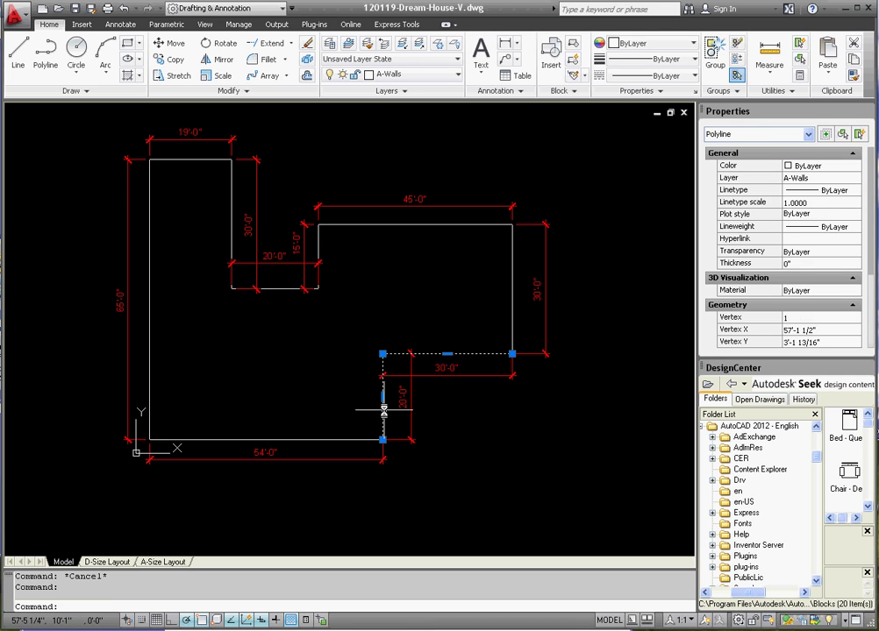
pyautogui.press('Escape')
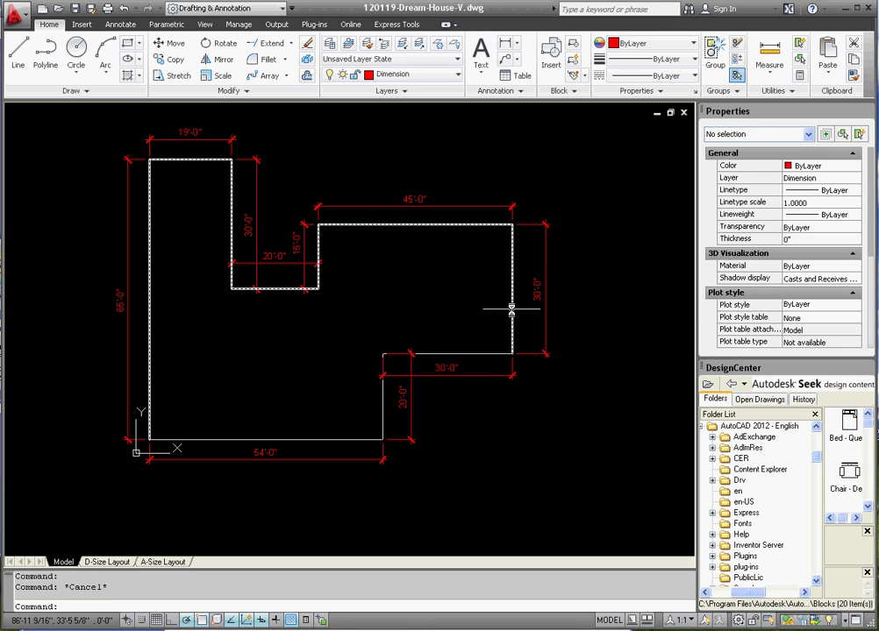
pyautogui.click(511, 308)
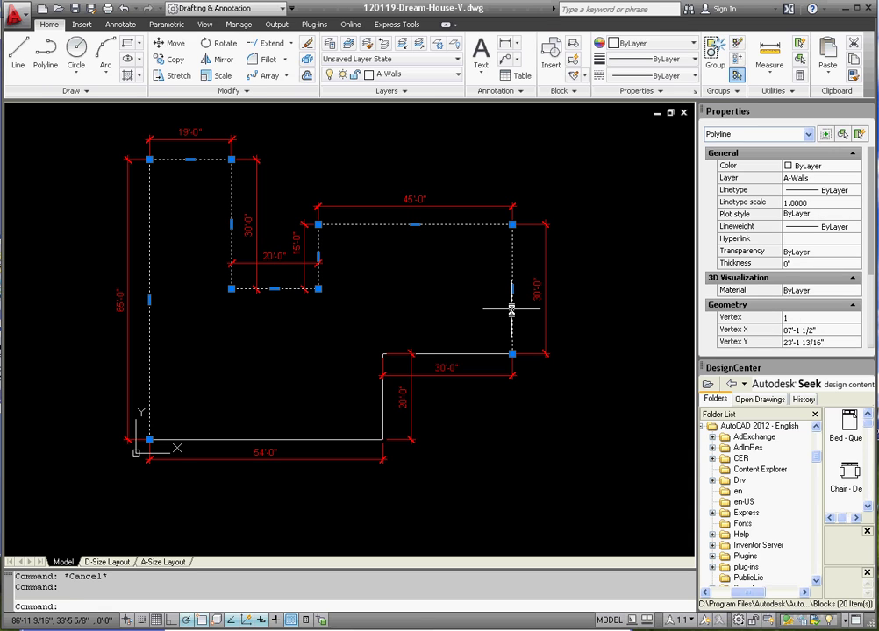
pyautogui.press('Escape')
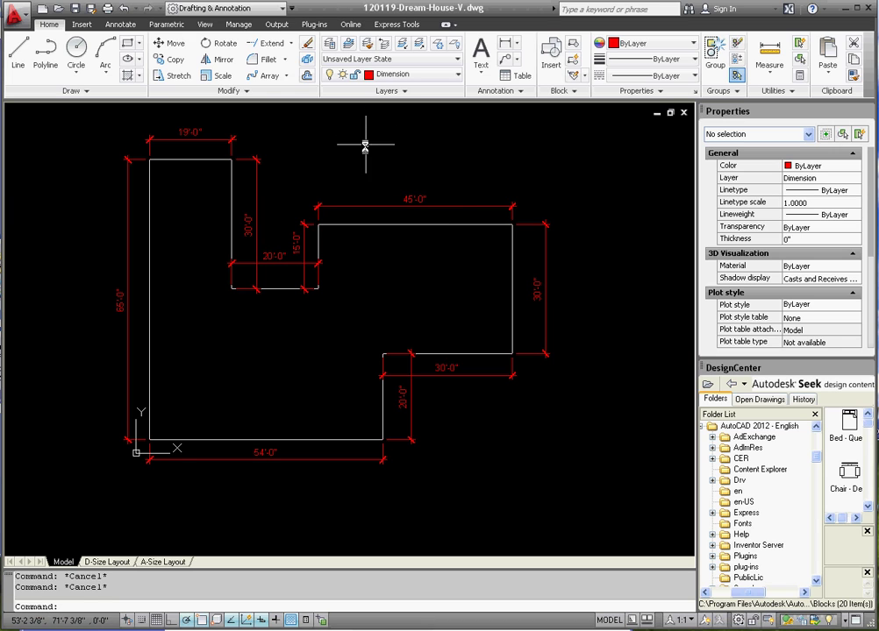
# Fillet the bottom wall to the 20'-0" right wall with radius 0.
pyautogui.click(253, 59)
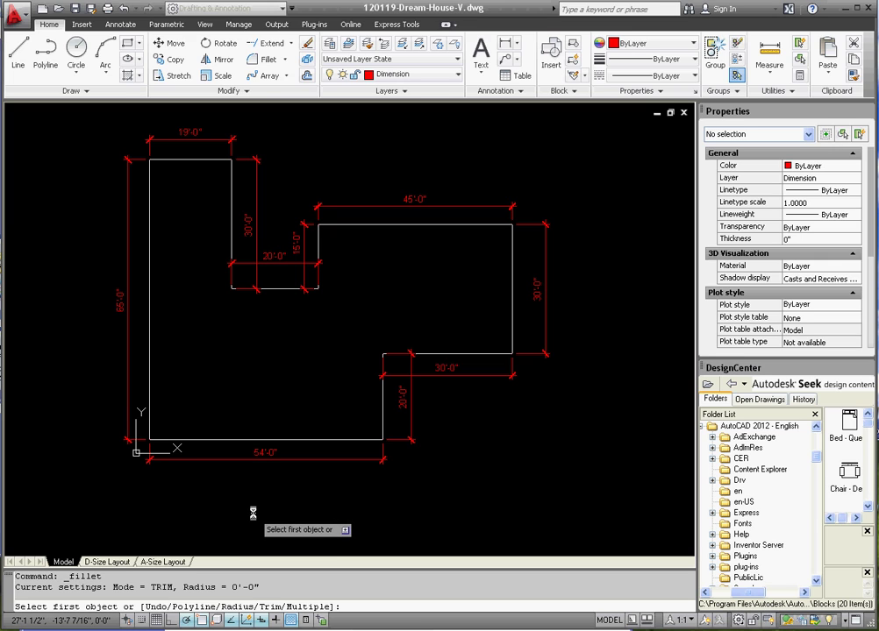
pyautogui.write('r')
pyautogui.press('Return')
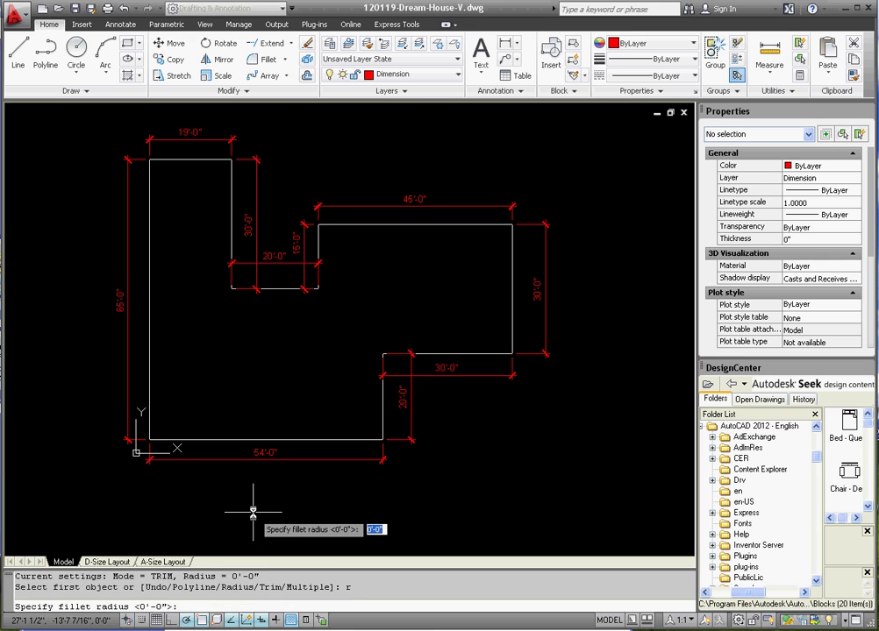
pyautogui.write('0')
pyautogui.press('Return')
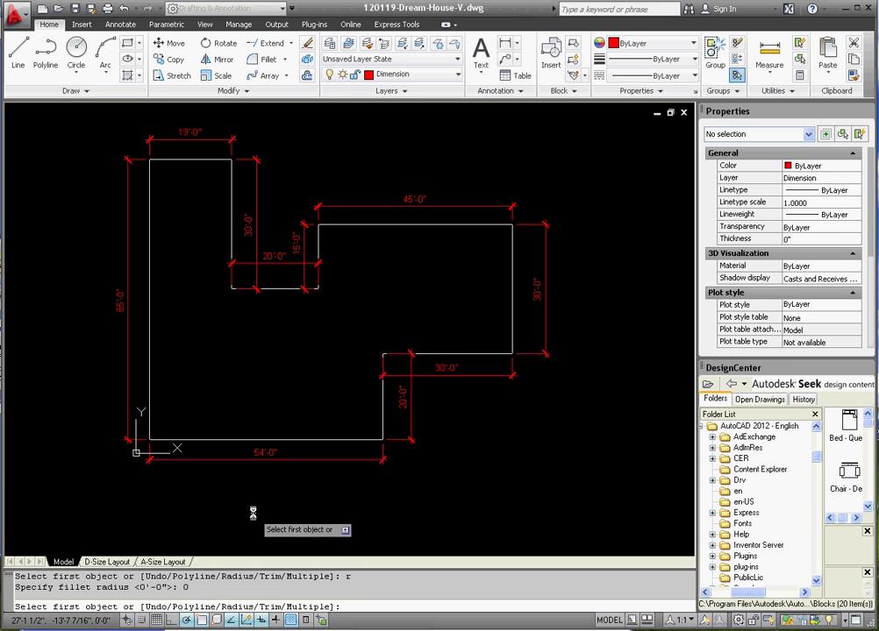
pyautogui.click(362, 442)
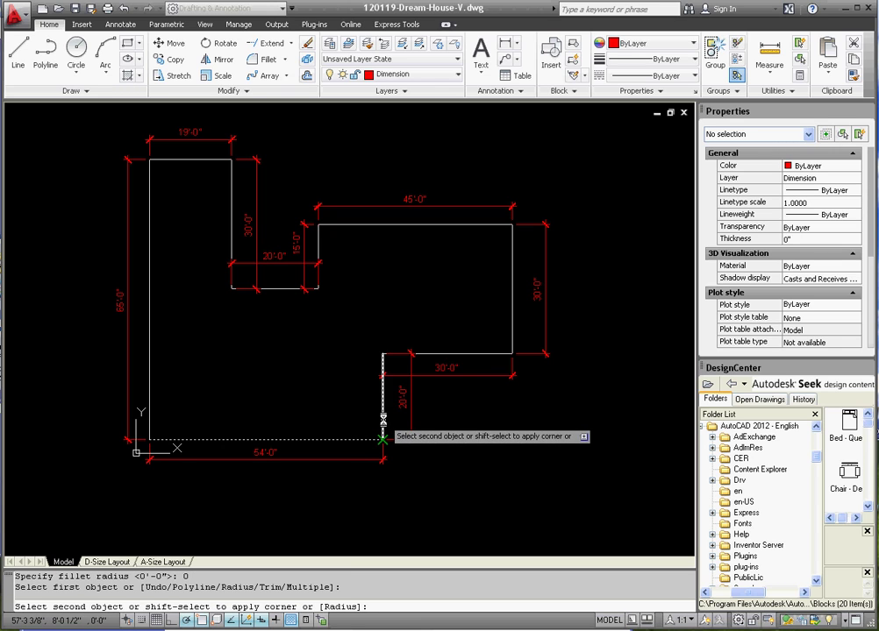
pyautogui.click(381, 436)
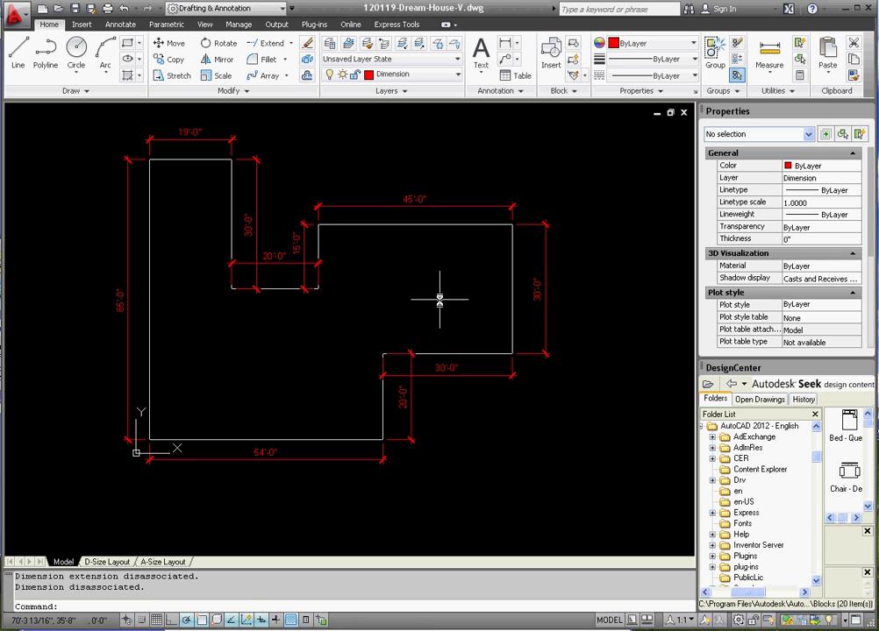
# Fillet the 30'-0" ledge wall to the right wall, then confirm the outline is one polyline.
pyautogui.press('Return')
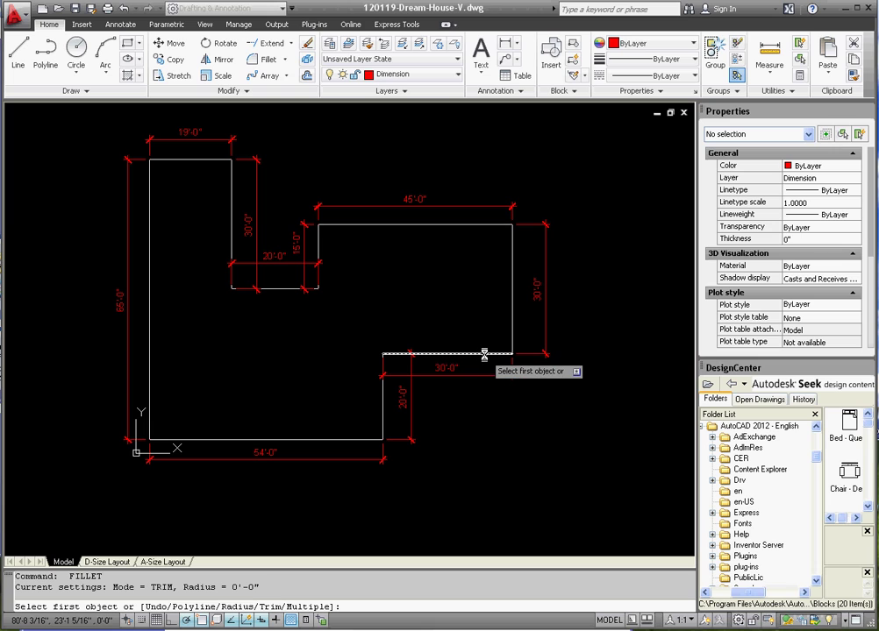
pyautogui.click(485, 354)
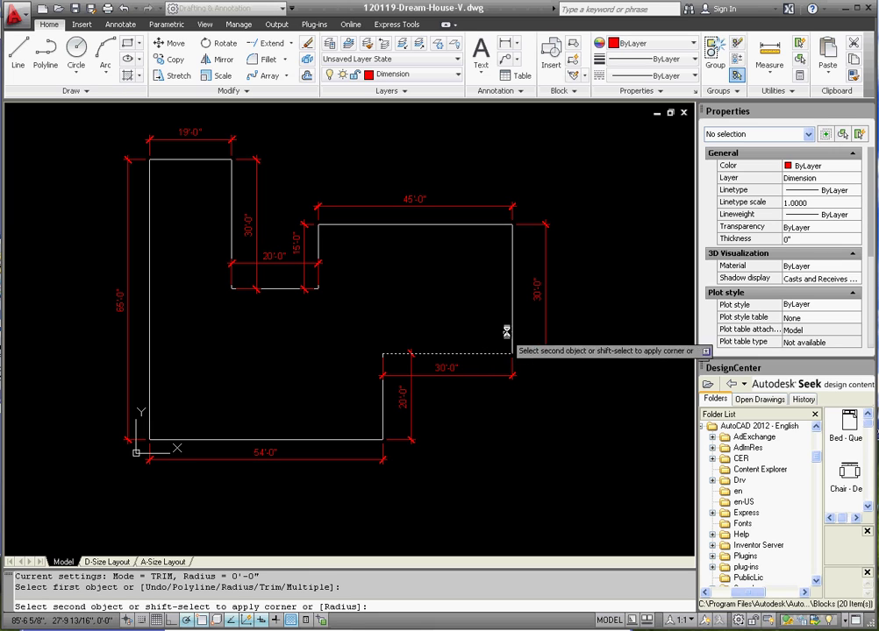
pyautogui.click(512, 319)
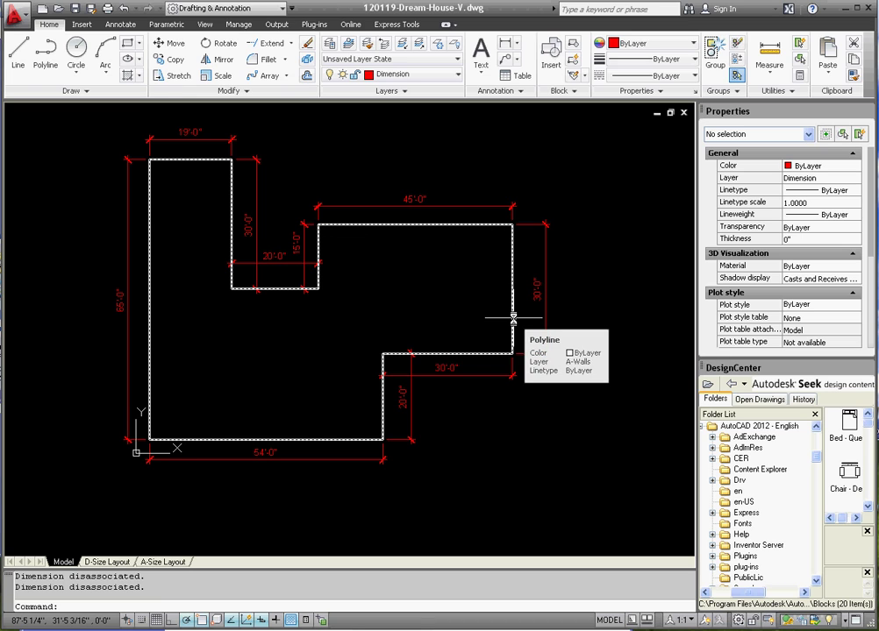
pyautogui.click(513, 319)
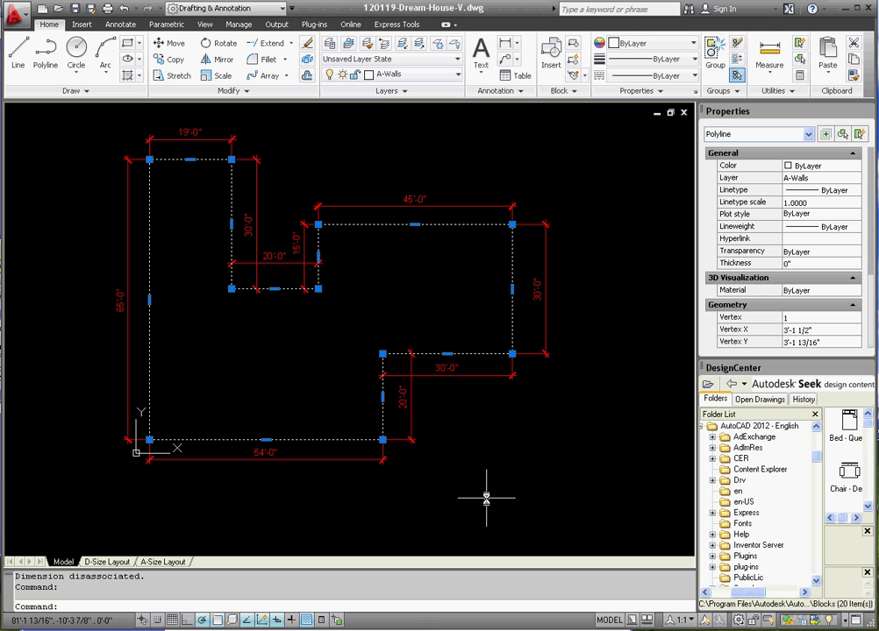
pyautogui.press('Escape')
pyautogui.press('Escape')
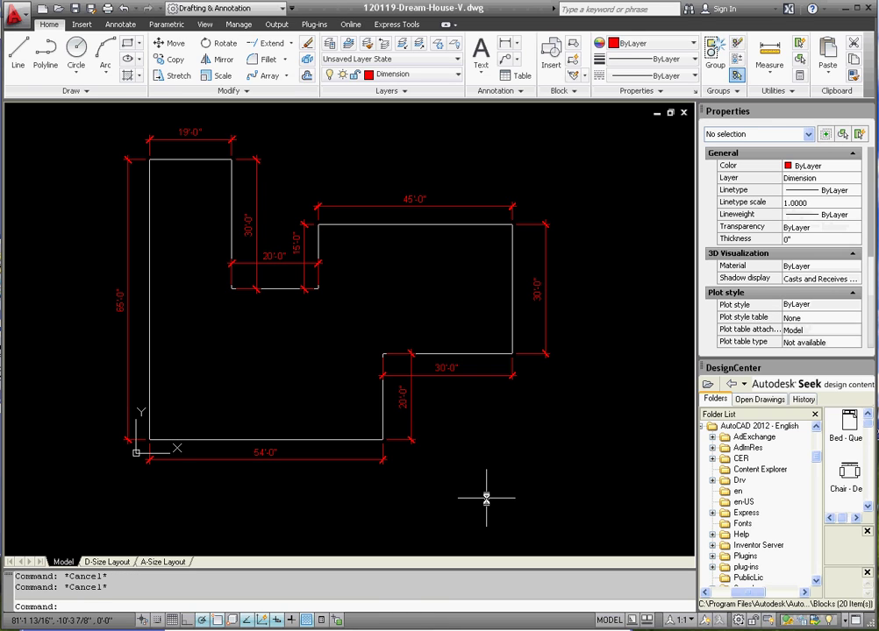